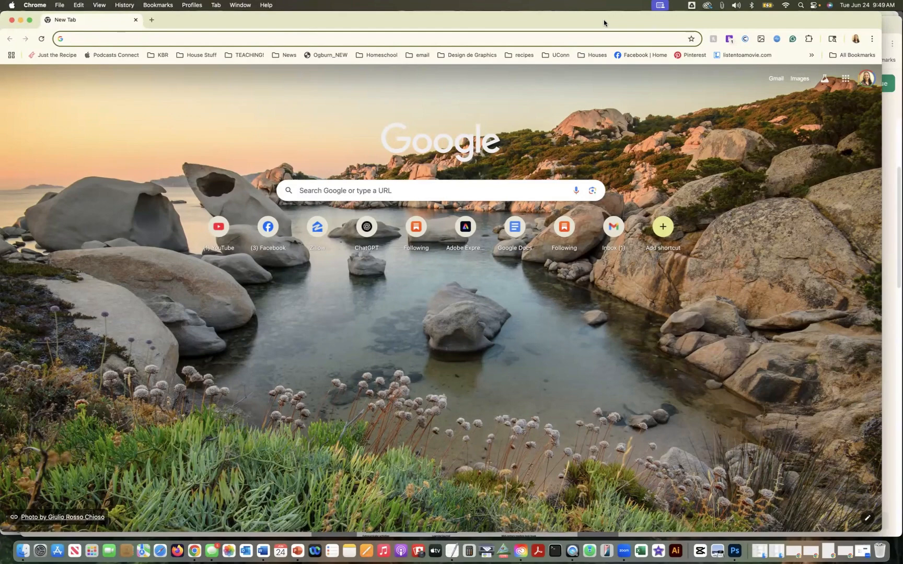
Open the Adobe Express site at express.adobe.com and check the signed-in account.
text(expr)
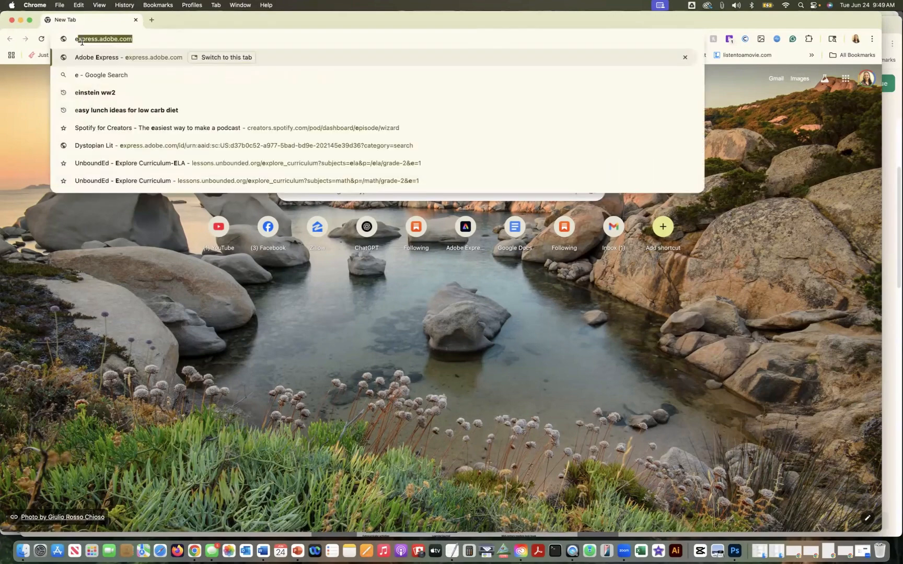
text(ess)
key(Return)
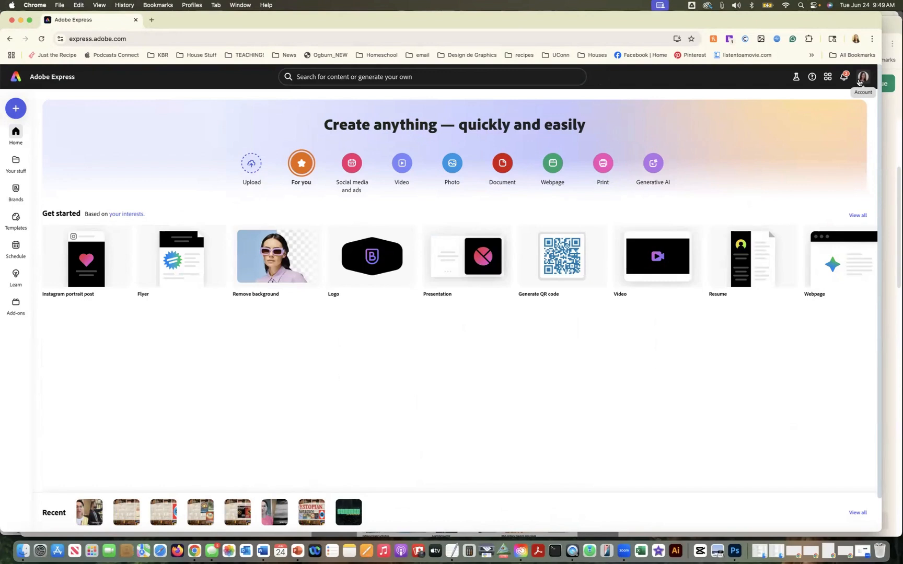
click(858, 82)
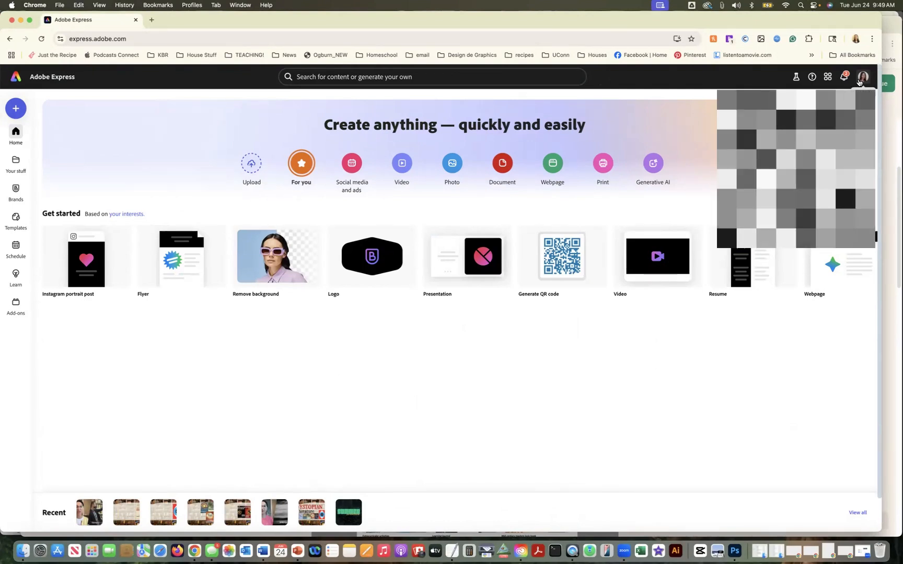
click(656, 92)
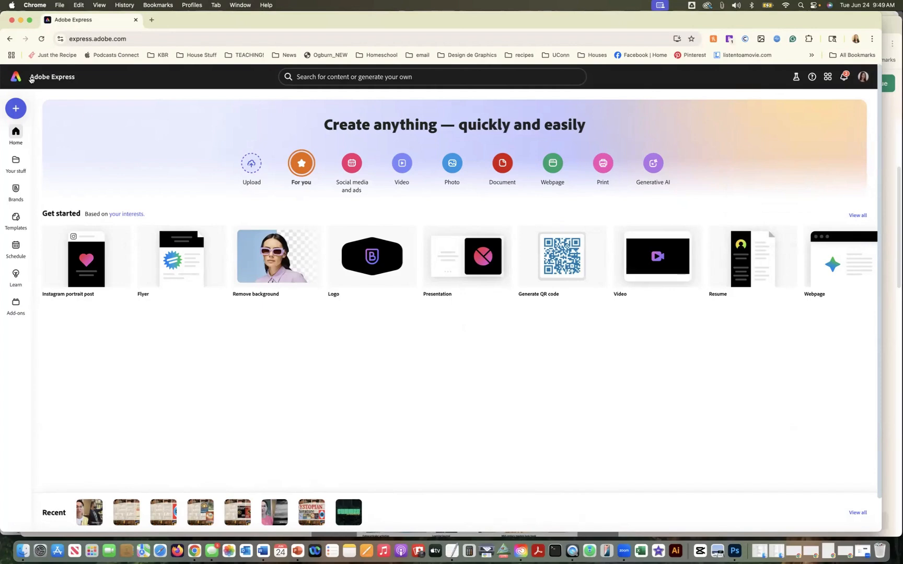
Start a new webpage project and browse the templates for the Online menu type.
click(14, 108)
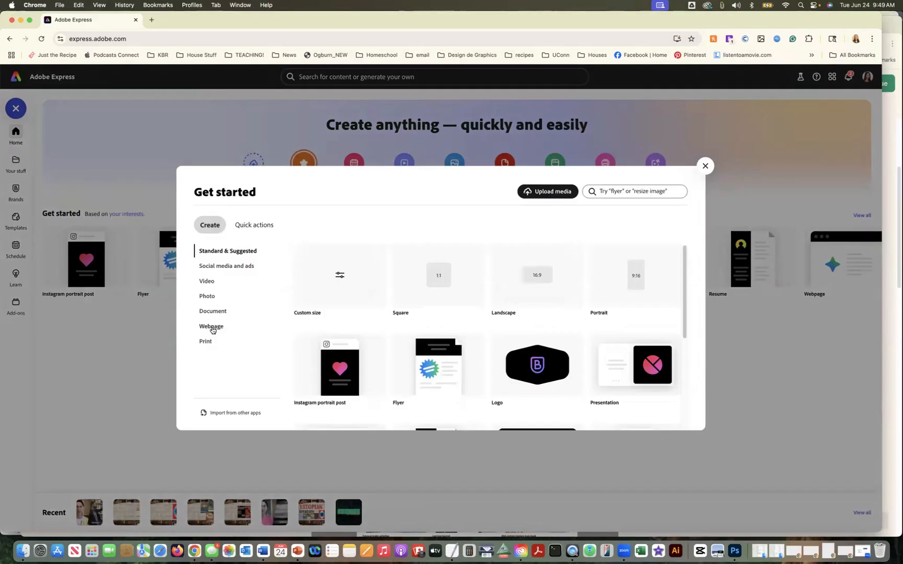
click(212, 327)
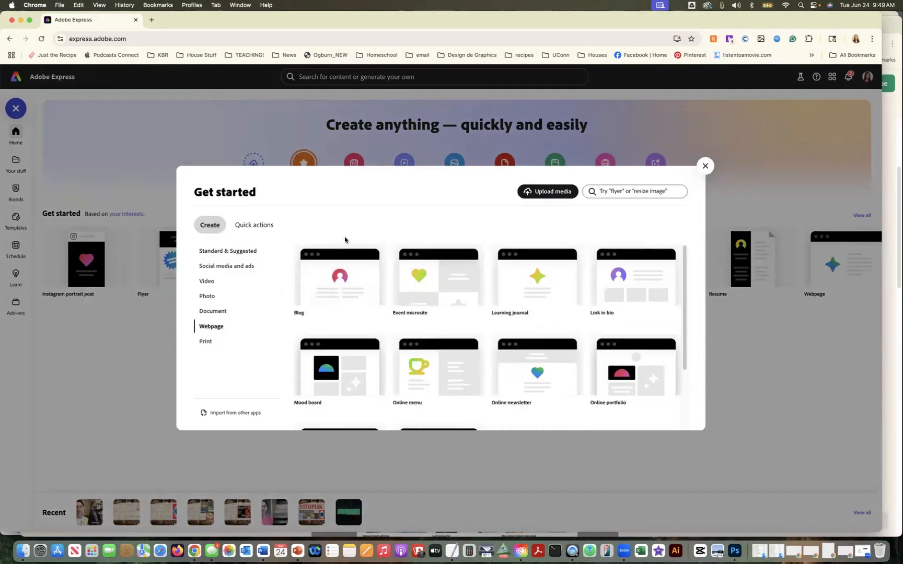
mouse_move(319, 265)
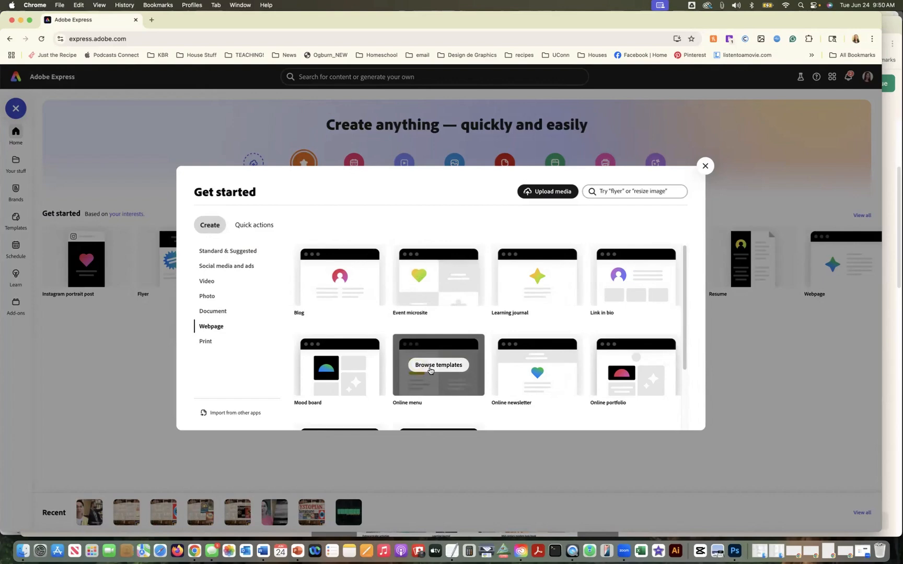
click(430, 370)
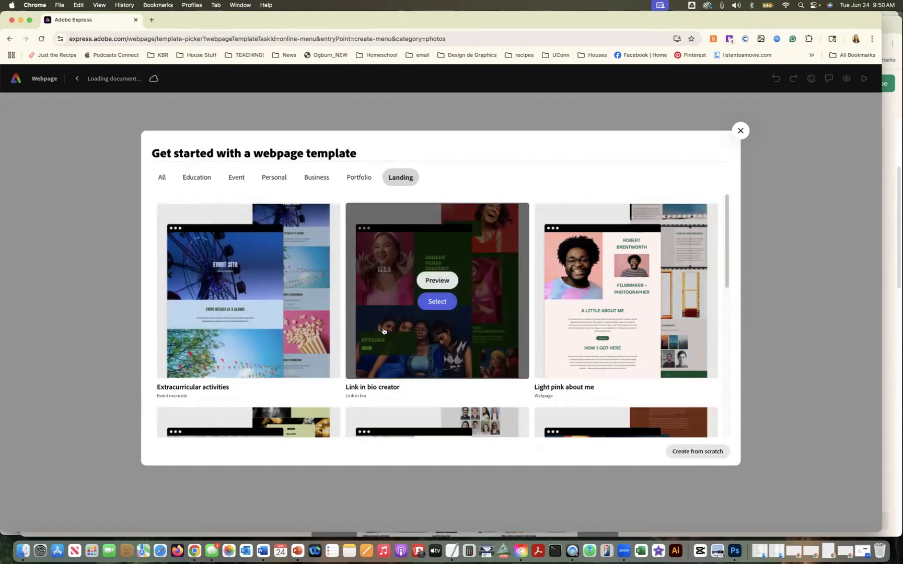
Look through the Landing and Portfolio webpage templates for a suitable design.
scroll(383, 331, down, 5)
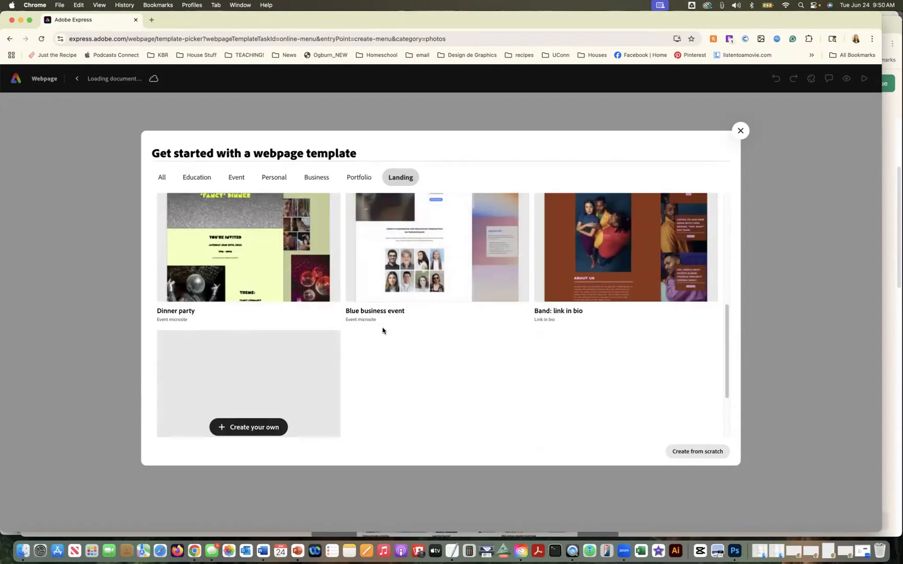
scroll(383, 331, up, 2)
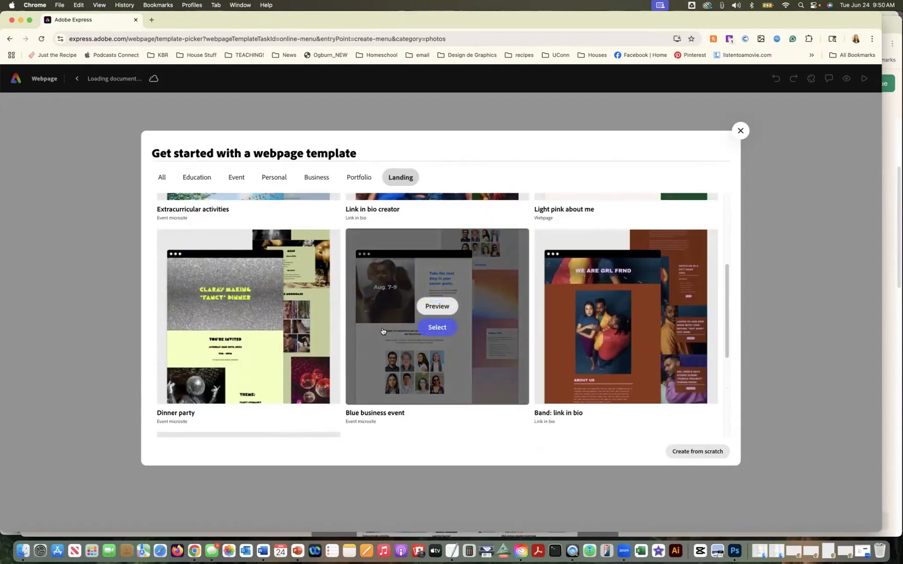
scroll(383, 331, up, 3)
scroll(383, 331, up, 1)
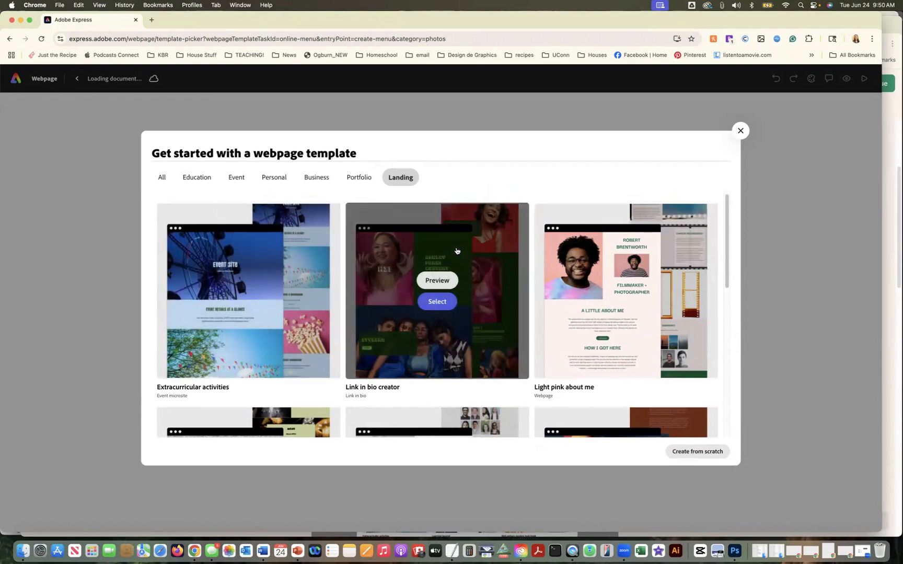
scroll(456, 245, down, 3)
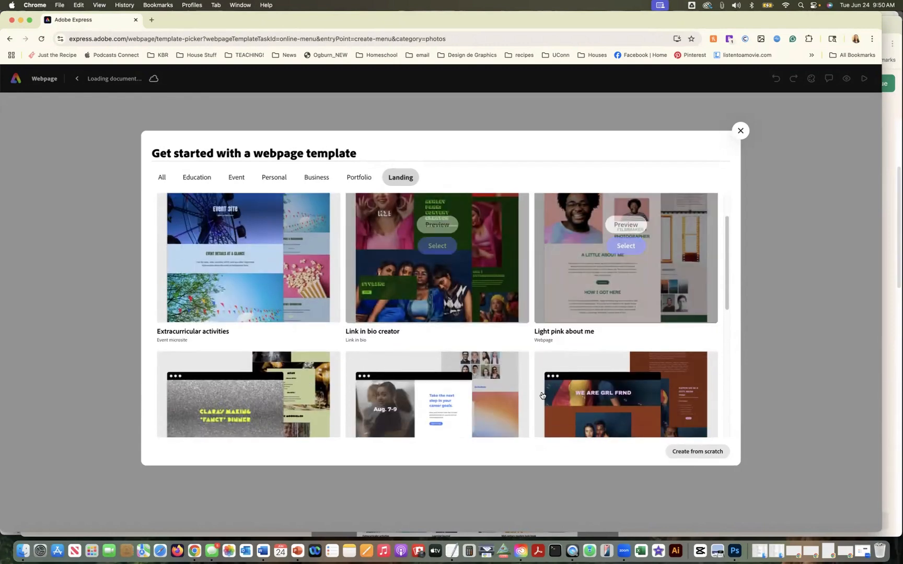
scroll(418, 314, down, 5)
mouse_move(418, 318)
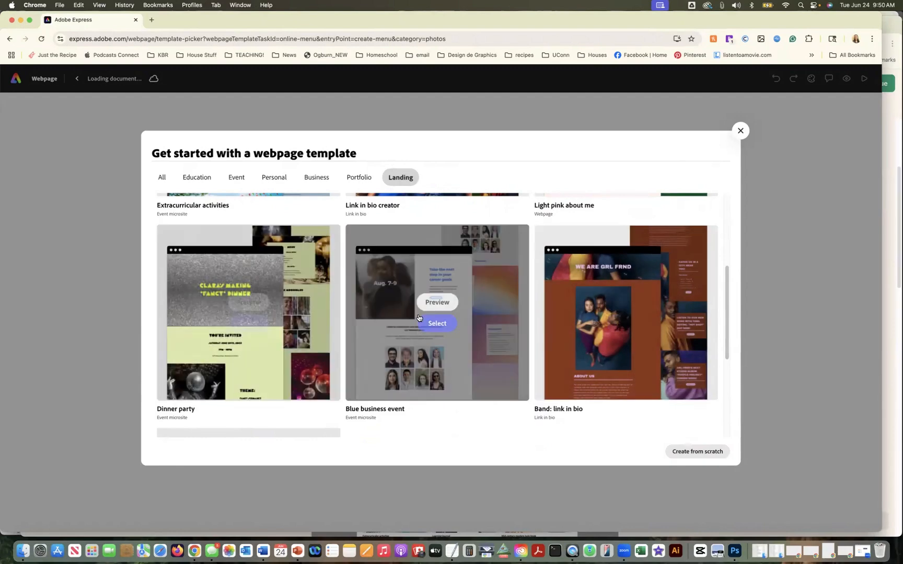
scroll(418, 317, down, 8)
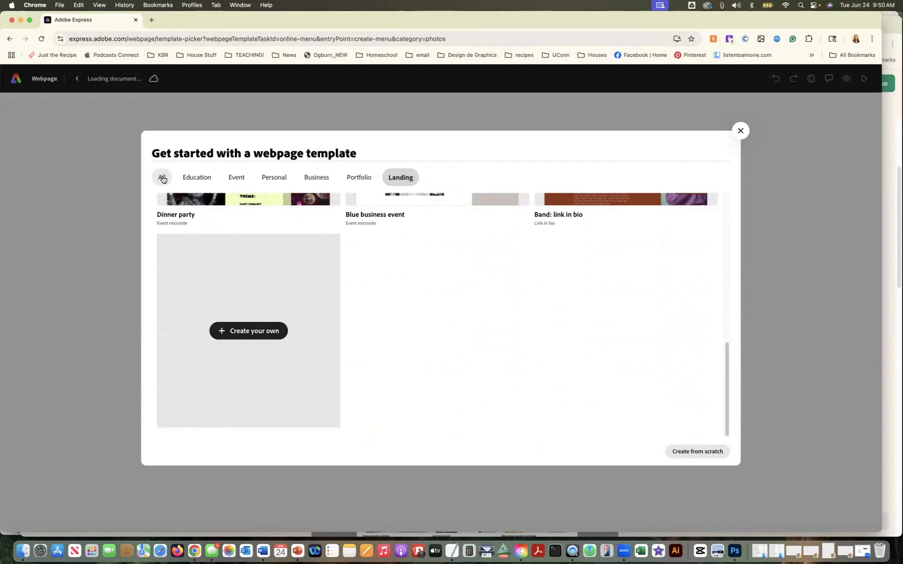
click(357, 179)
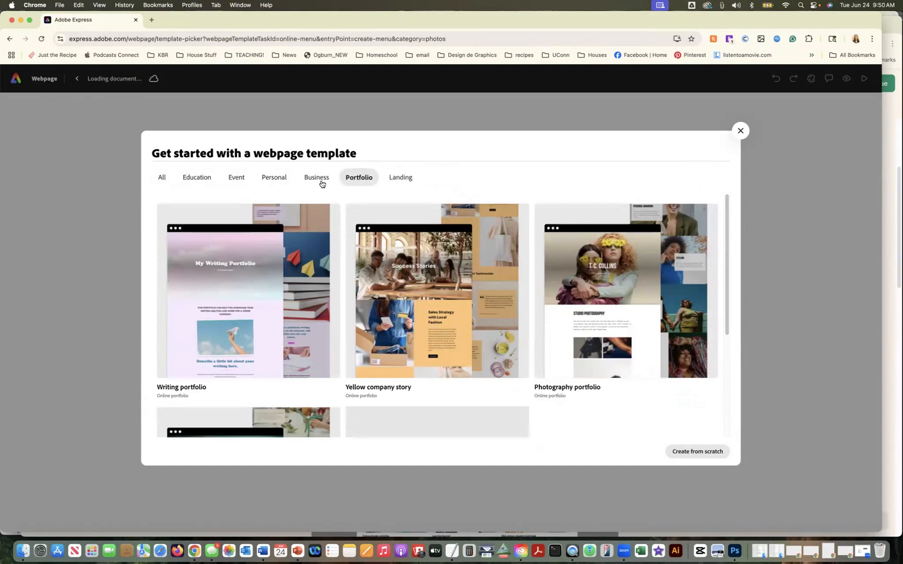
Create the webpage from the Pizza menu template in the Business category.
click(320, 180)
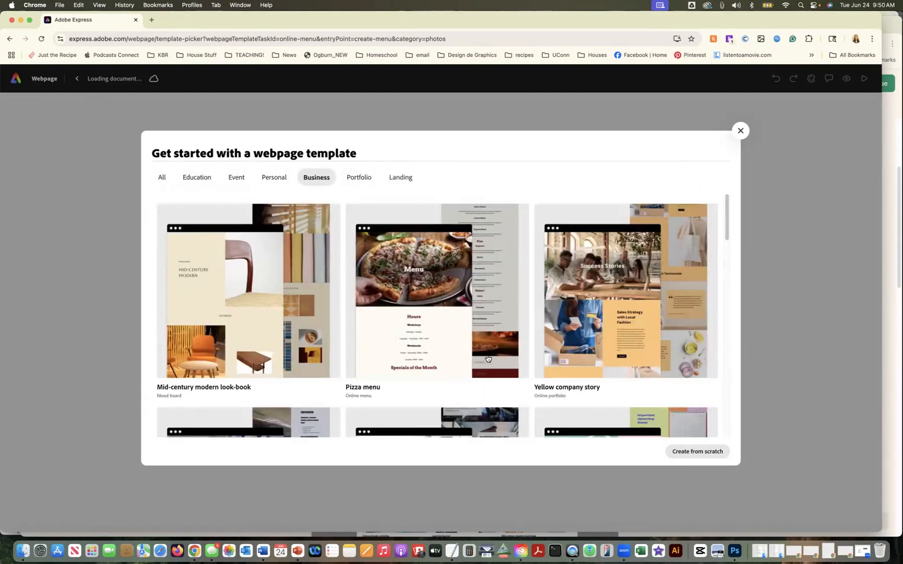
mouse_move(422, 294)
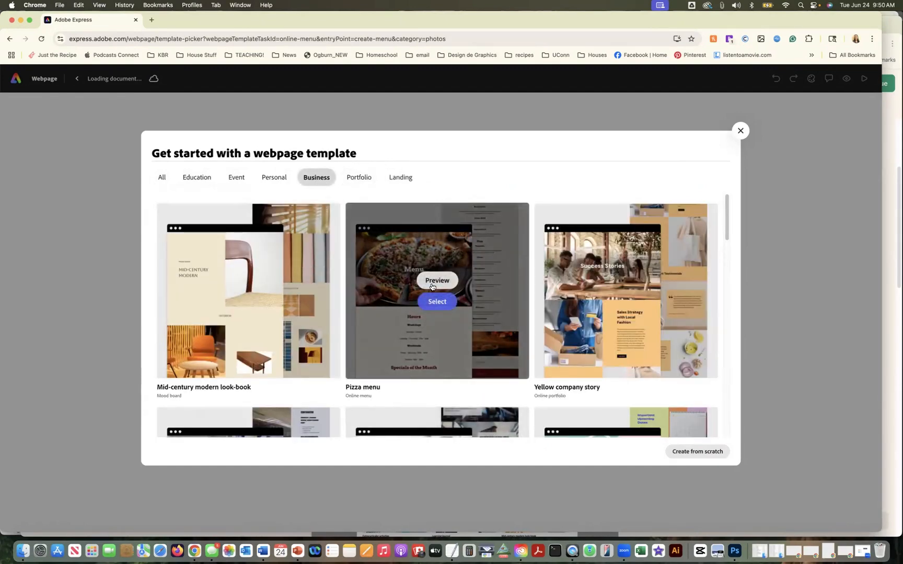
click(432, 304)
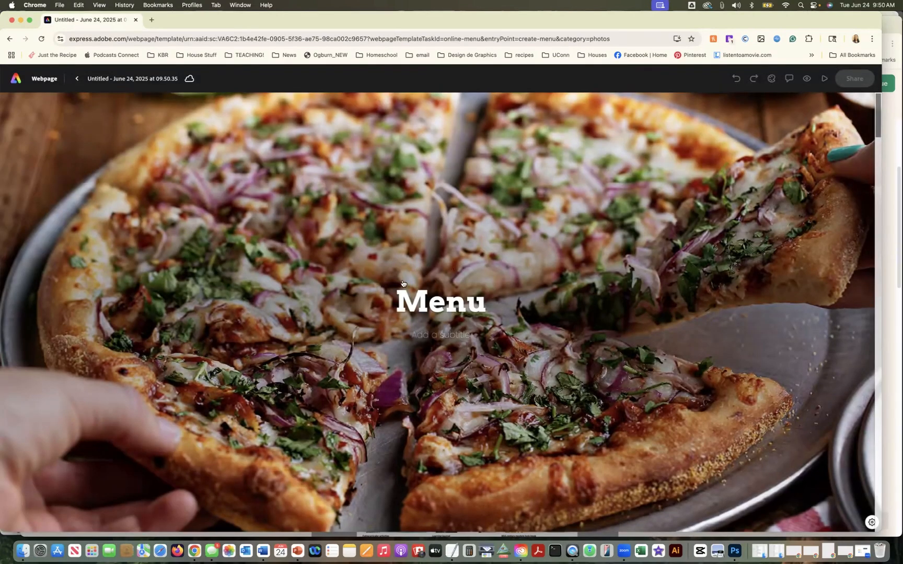
Begin replacing the pizza cover image and search the stock photos for "steakhouse".
scroll(318, 375, down, 1)
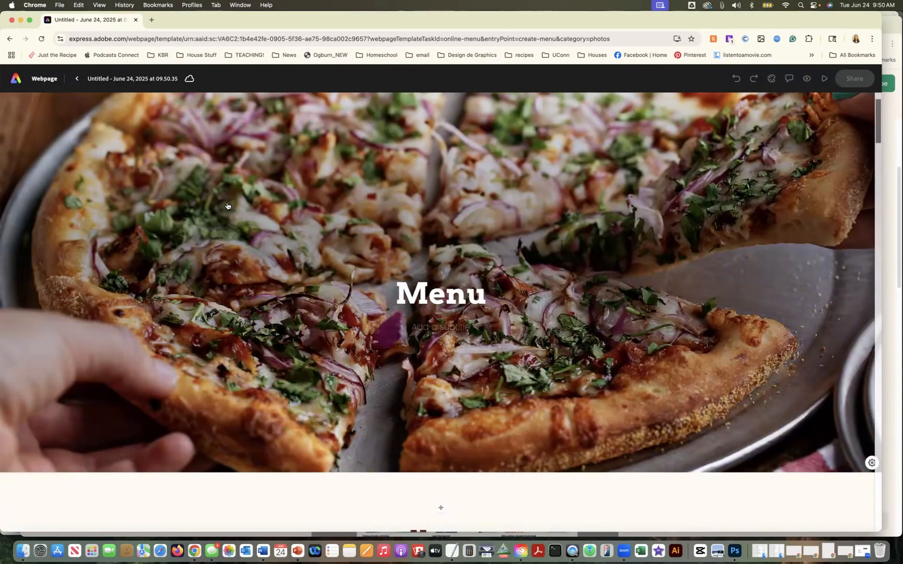
scroll(280, 268, up, 1)
scroll(280, 269, up, 1)
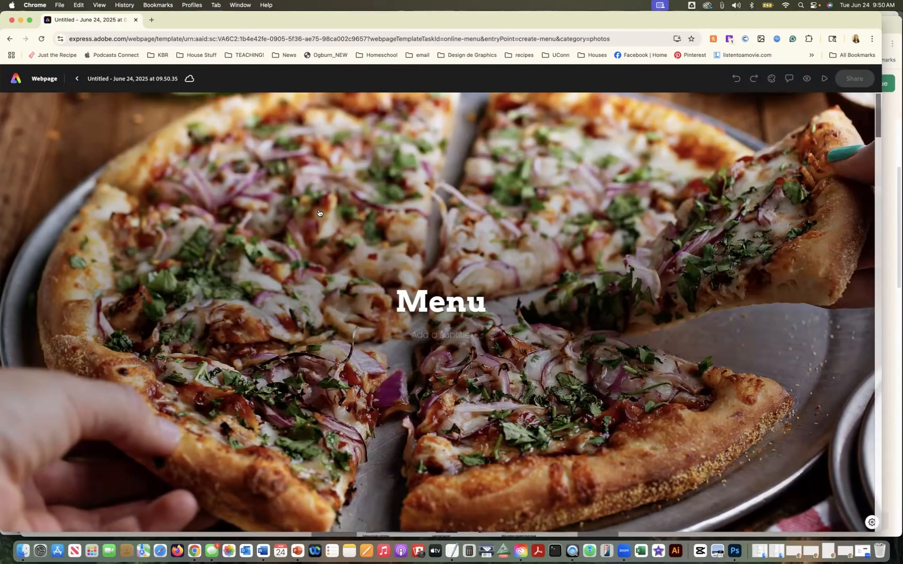
scroll(285, 330, down, 2)
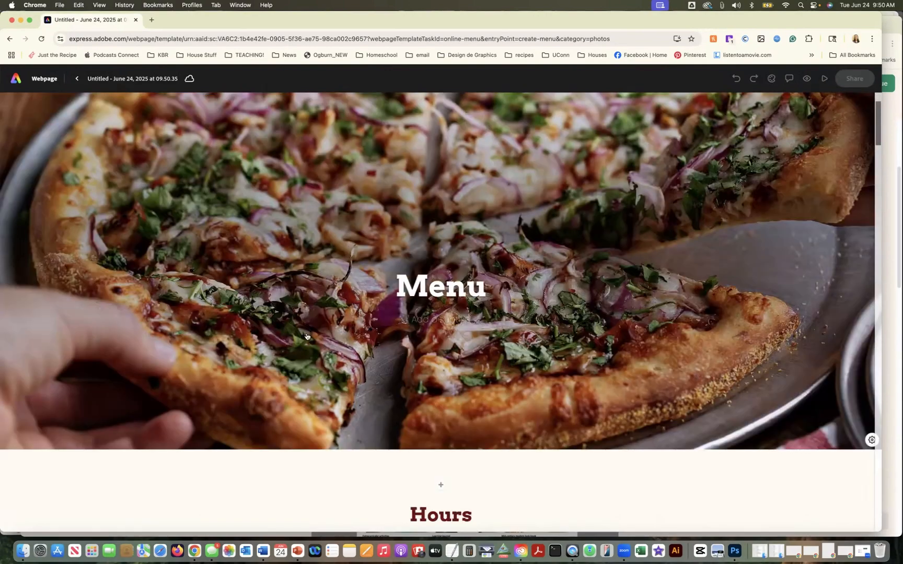
scroll(311, 331, up, 2)
click(366, 231)
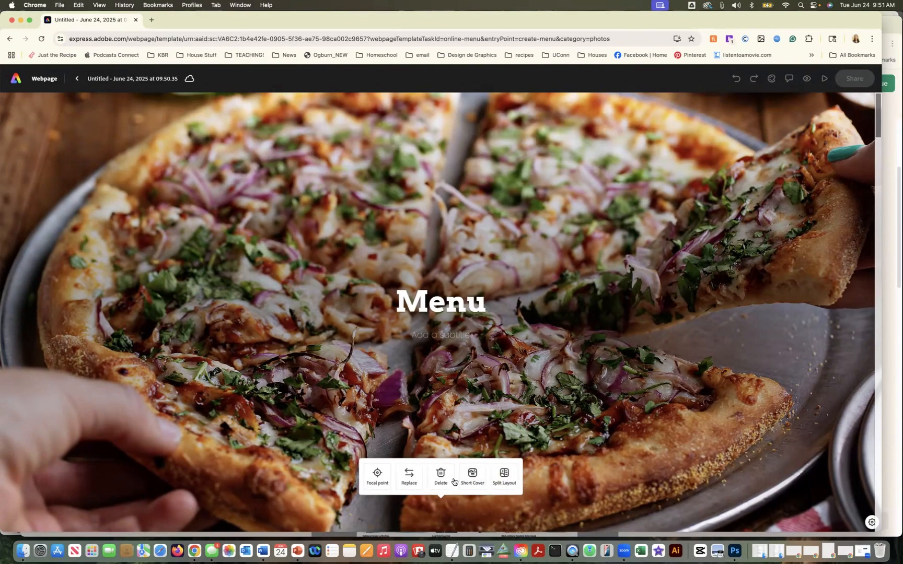
click(403, 481)
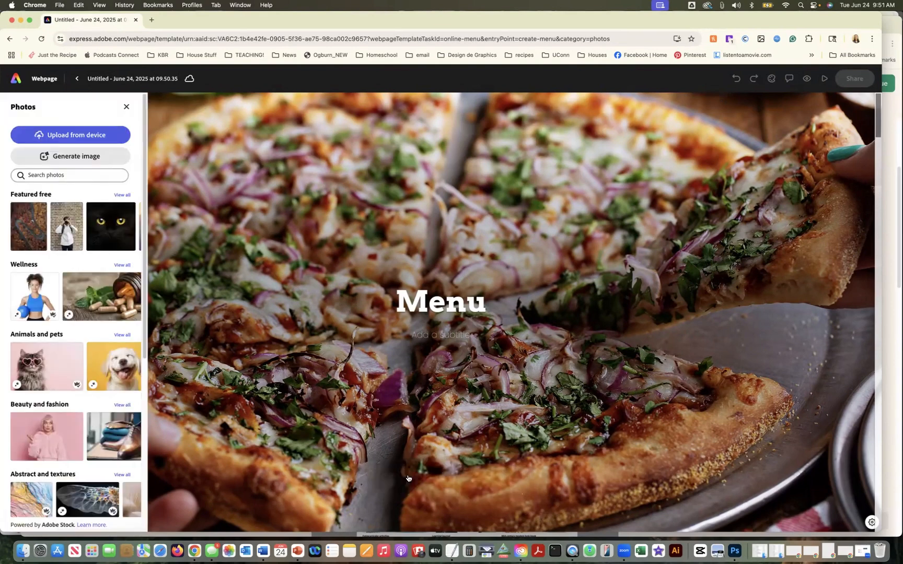
click(58, 176)
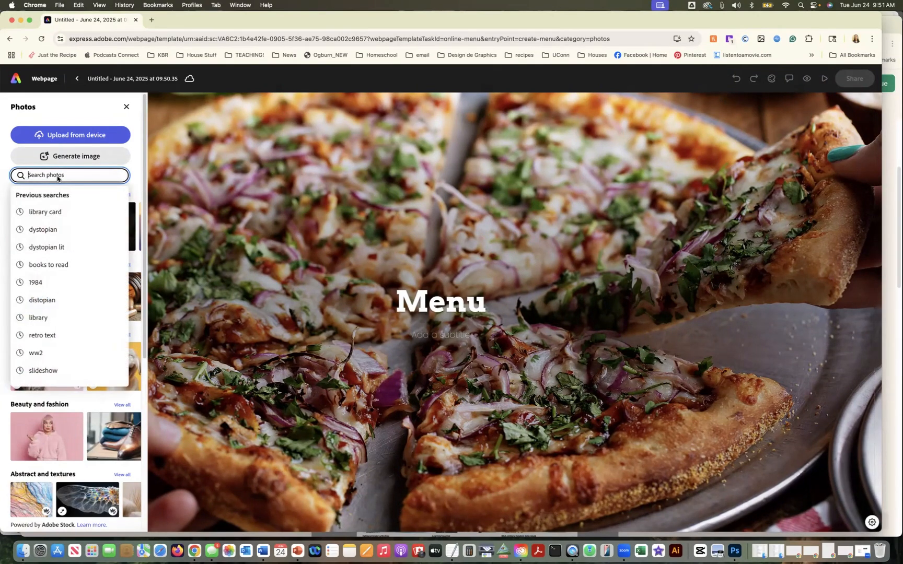
text(steak)
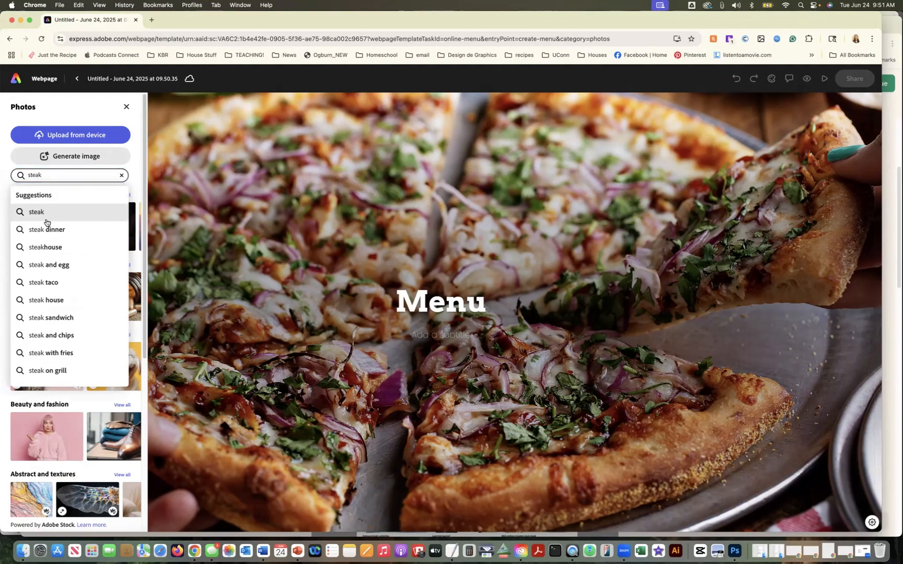
click(50, 247)
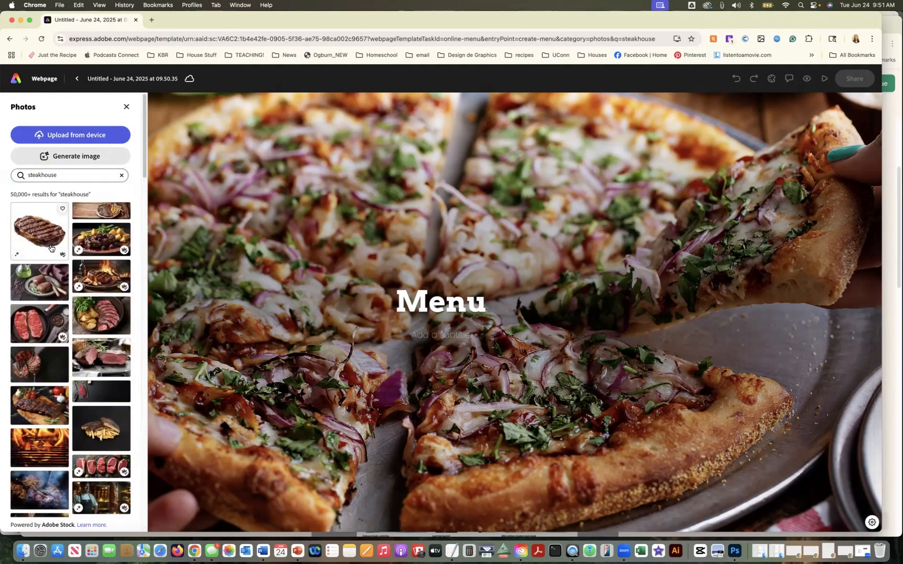
Replace the cover image with the photo of a chef beside a large hanging piece of roasted meat.
scroll(26, 355, down, 2)
scroll(28, 359, down, 1)
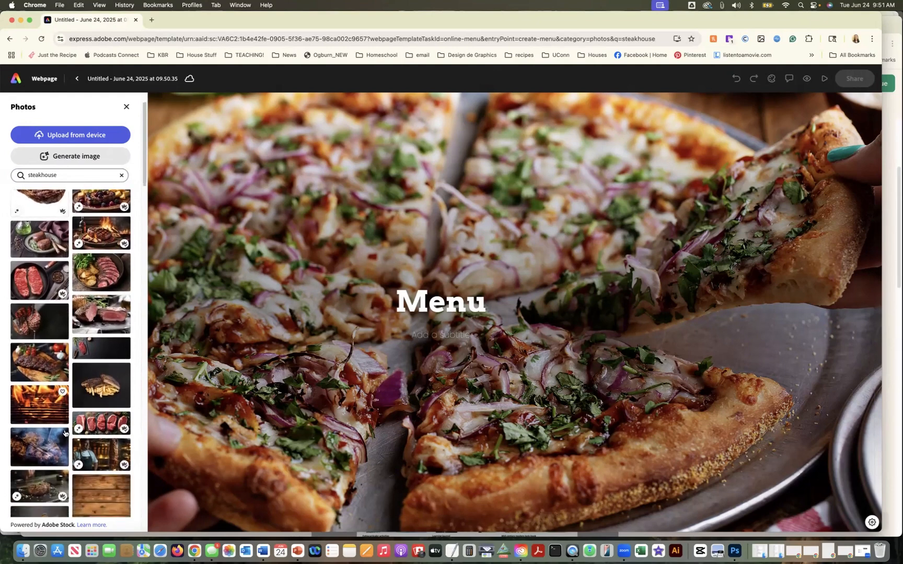
click(102, 446)
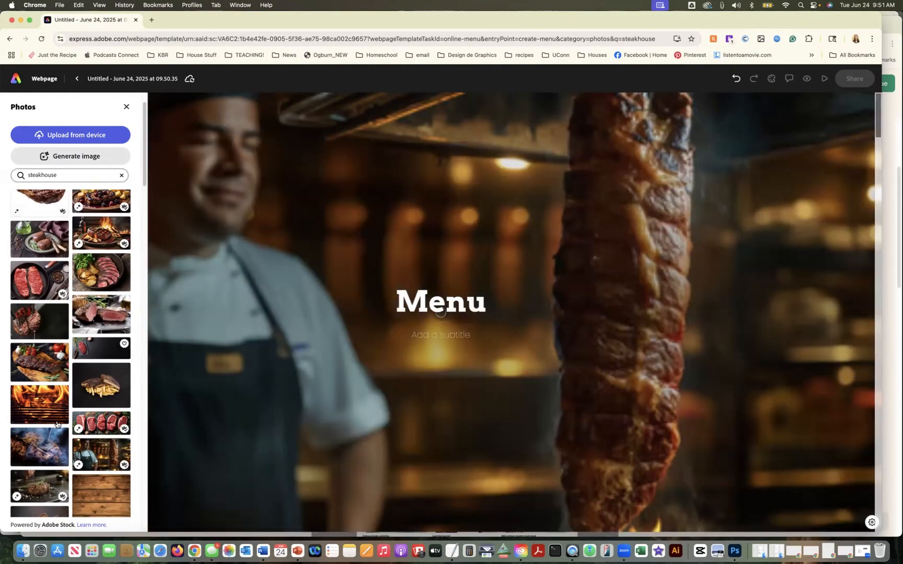
Set the cover image to the photo of grilled steak with rosemary on a wooden board and close the photo library.
scroll(62, 392, down, 3)
scroll(73, 420, down, 2)
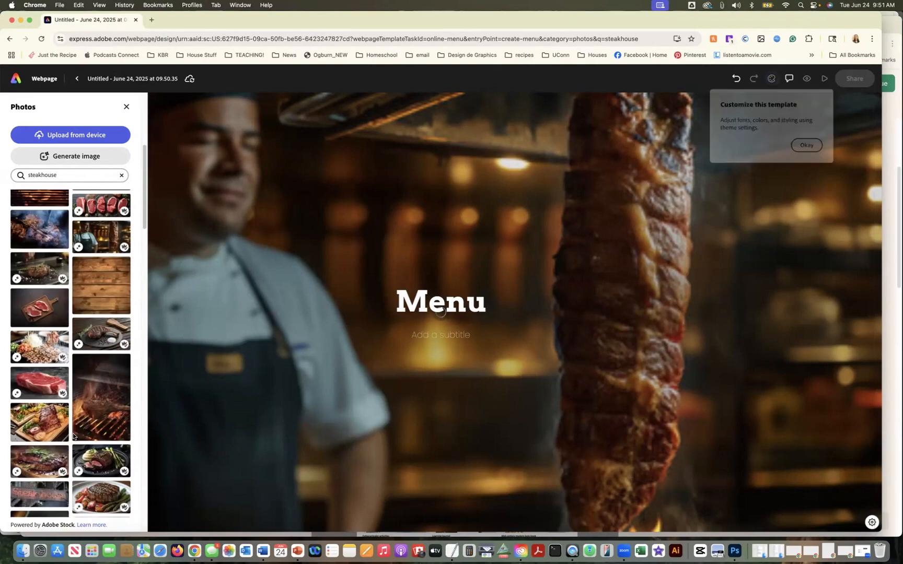
click(45, 466)
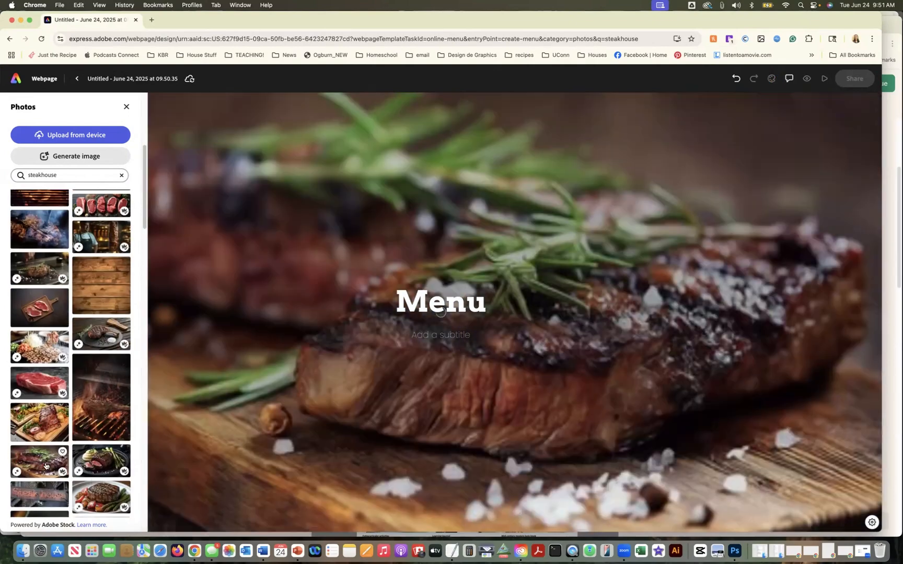
click(126, 107)
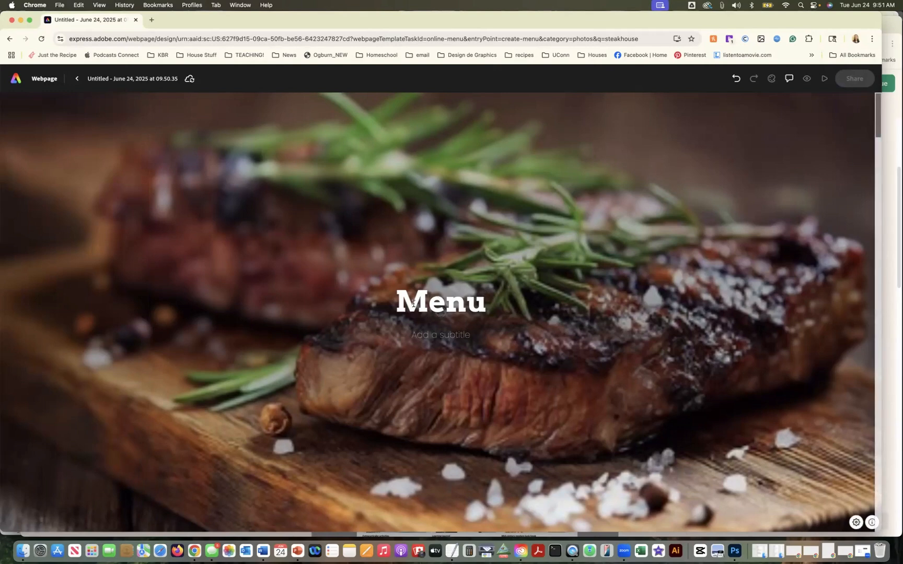
Change the cover title from "Menu" to "Steakhouse Restaurant".
click(433, 334)
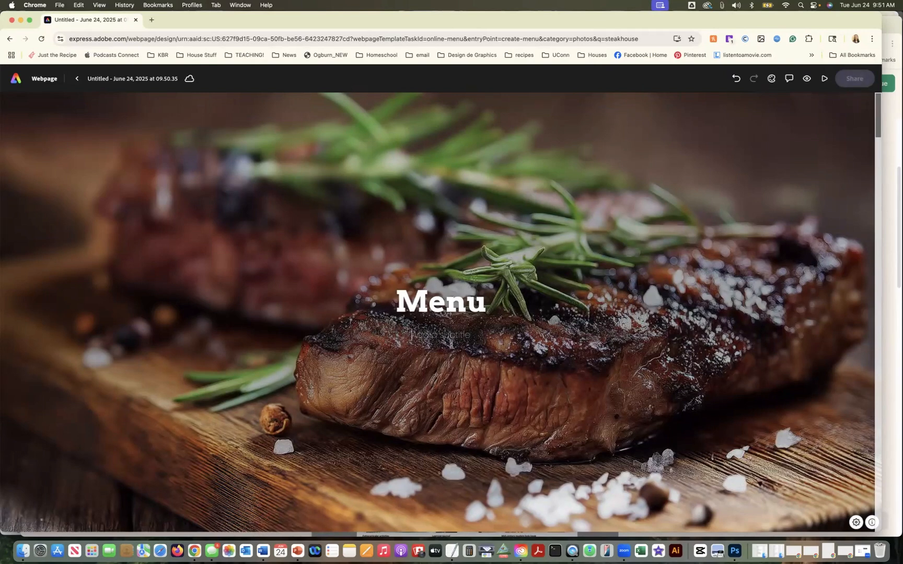
double_click(437, 299)
text(Steakhouse)
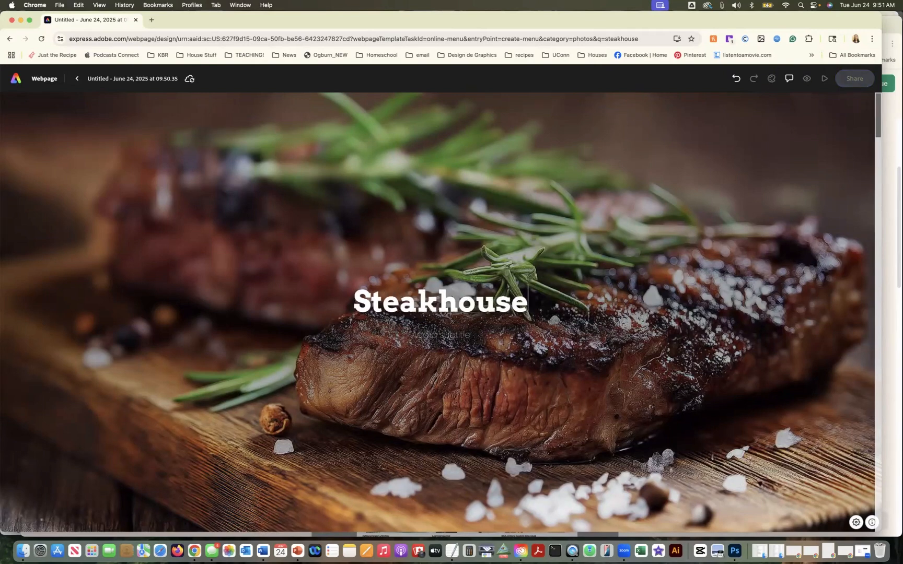
text( REs)
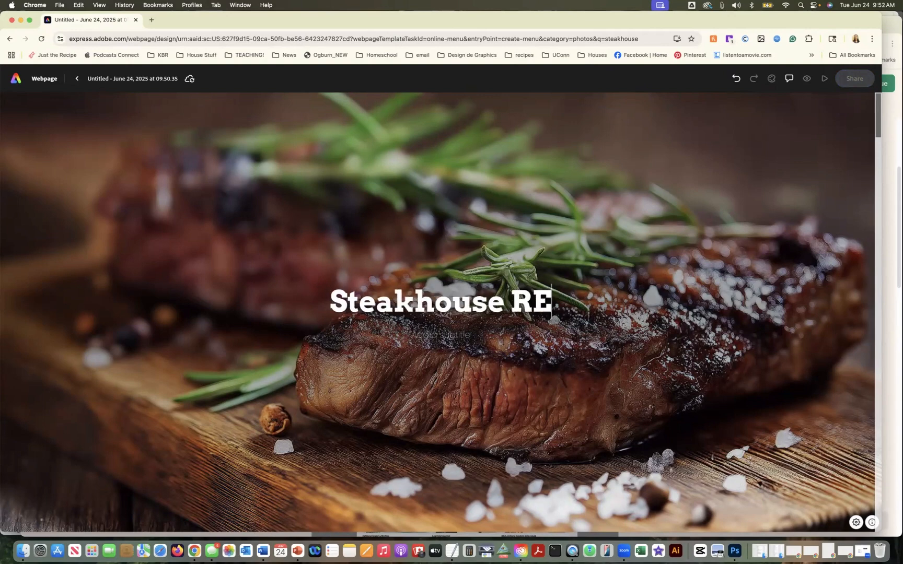
key(BackSpace)
key(BackSpace)
text(estaurant)
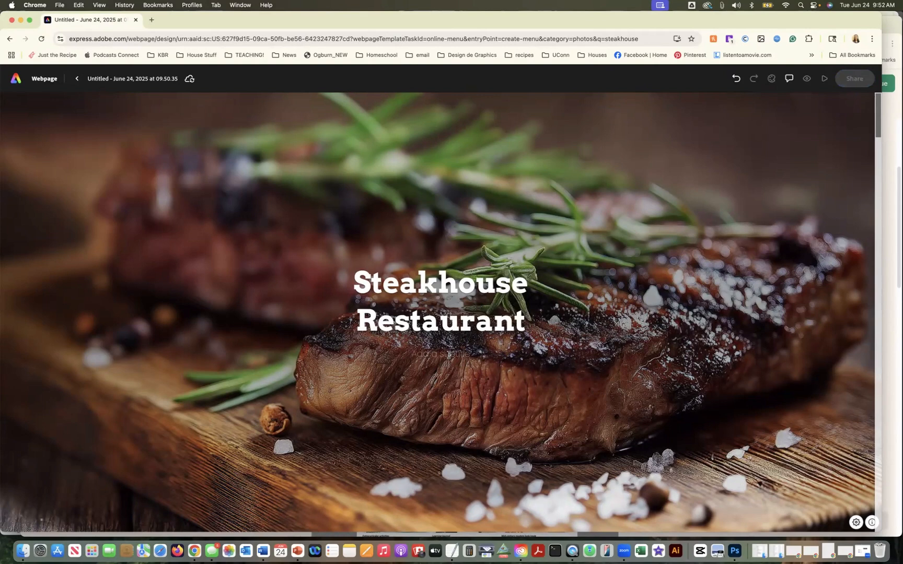
Enter "Anytown, USA" as the subtitle beneath the cover title.
text(Any)
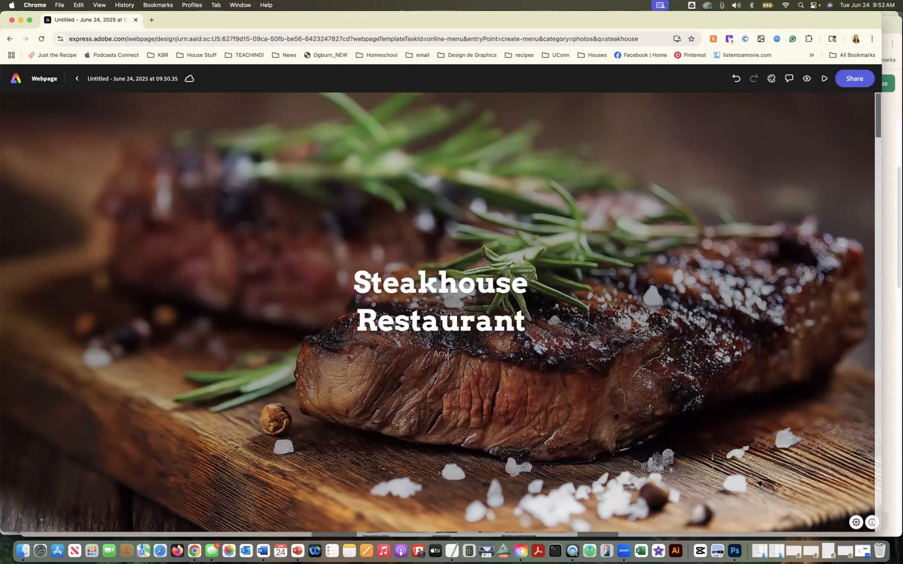
text(town, USA)
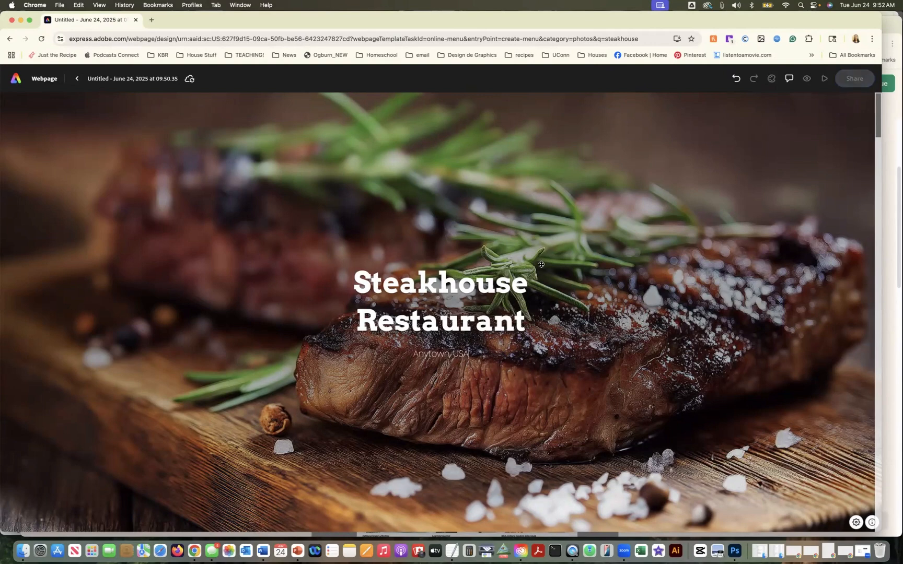
Add a text block directly below the Hours heading reading "(Open Everyday from 10am-12Midnight)".
scroll(541, 264, down, 3)
scroll(541, 264, down, 5)
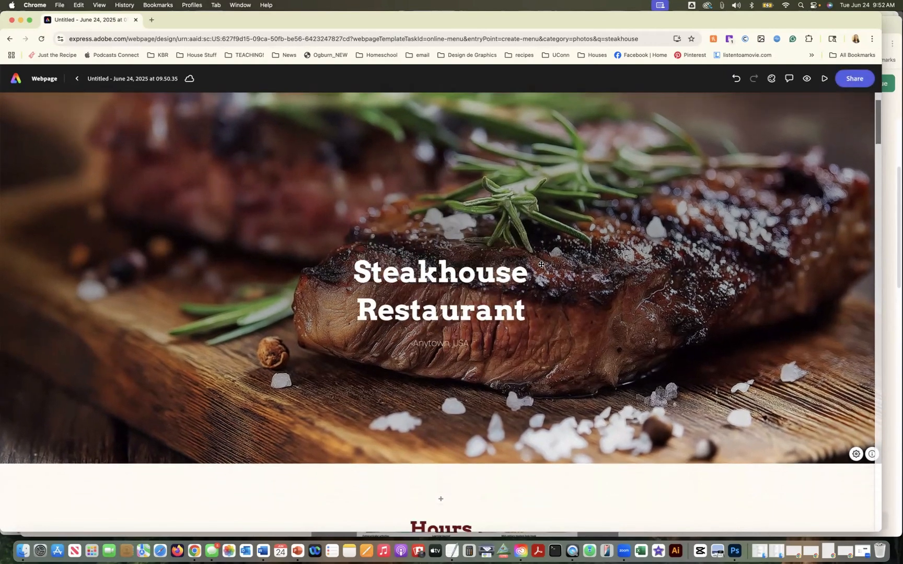
scroll(541, 267, down, 4)
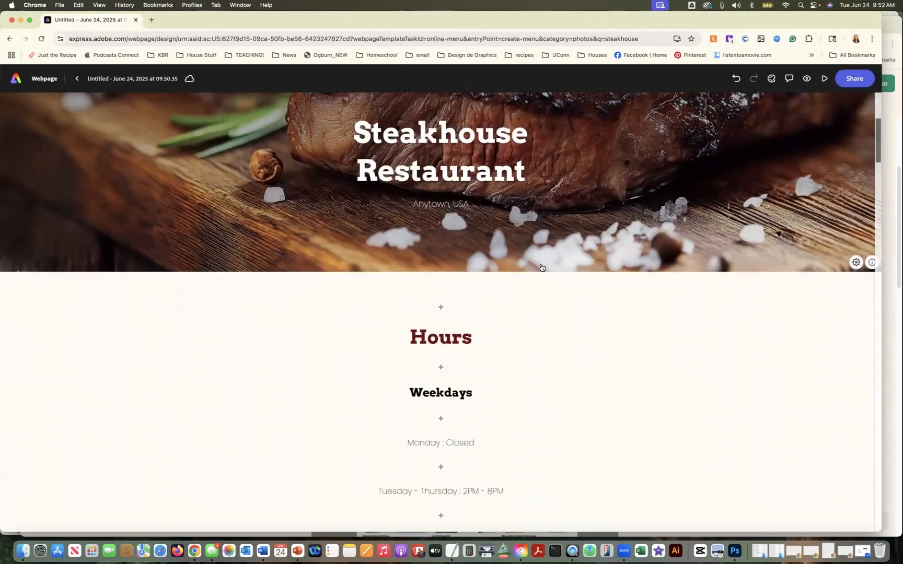
scroll(541, 267, down, 2)
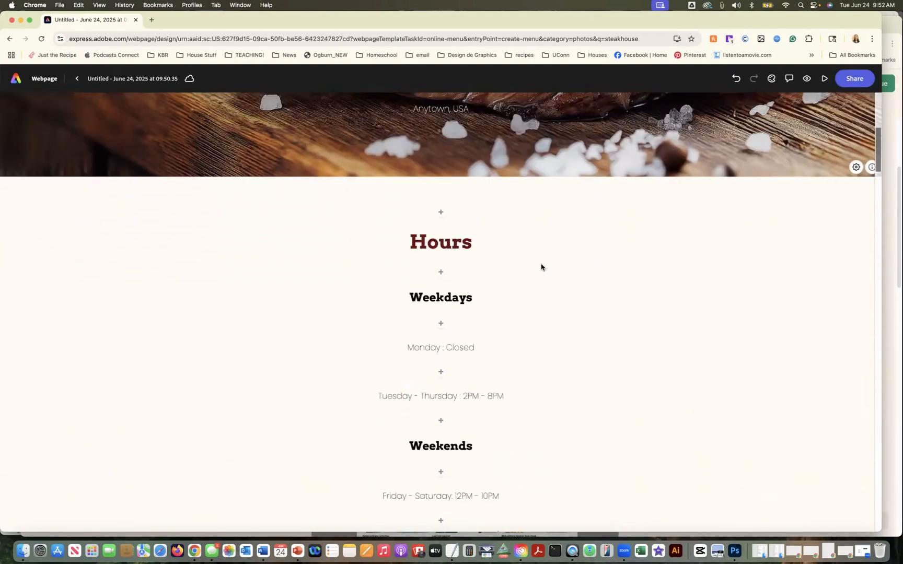
scroll(541, 267, down, 2)
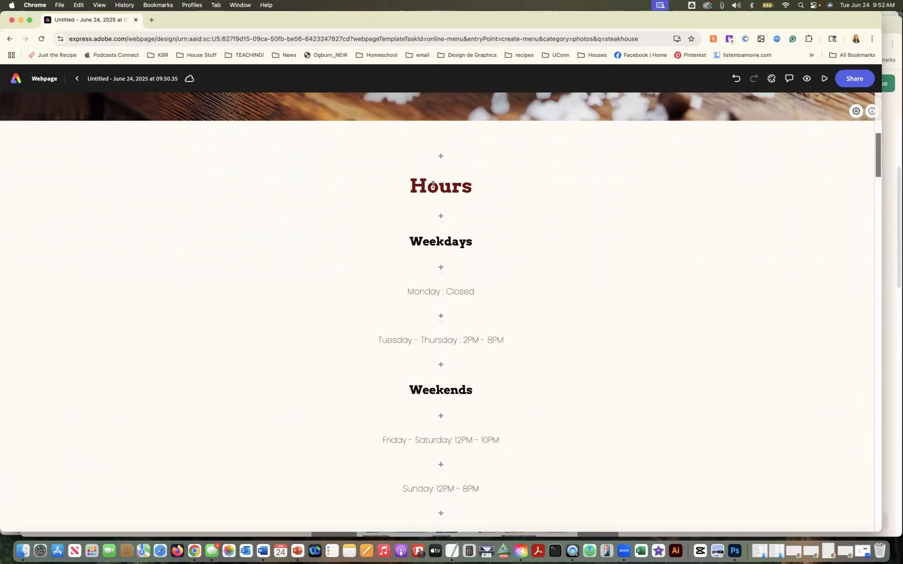
click(439, 217)
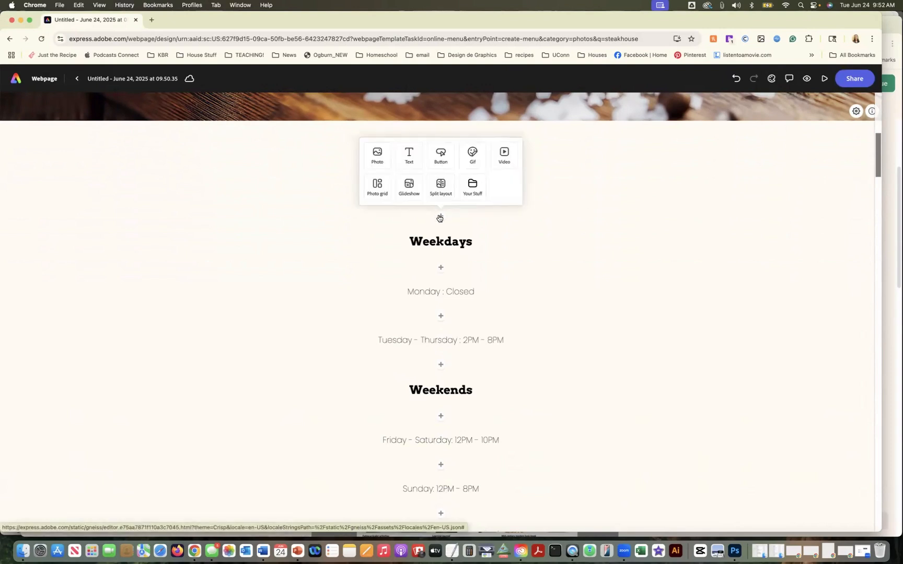
click(407, 155)
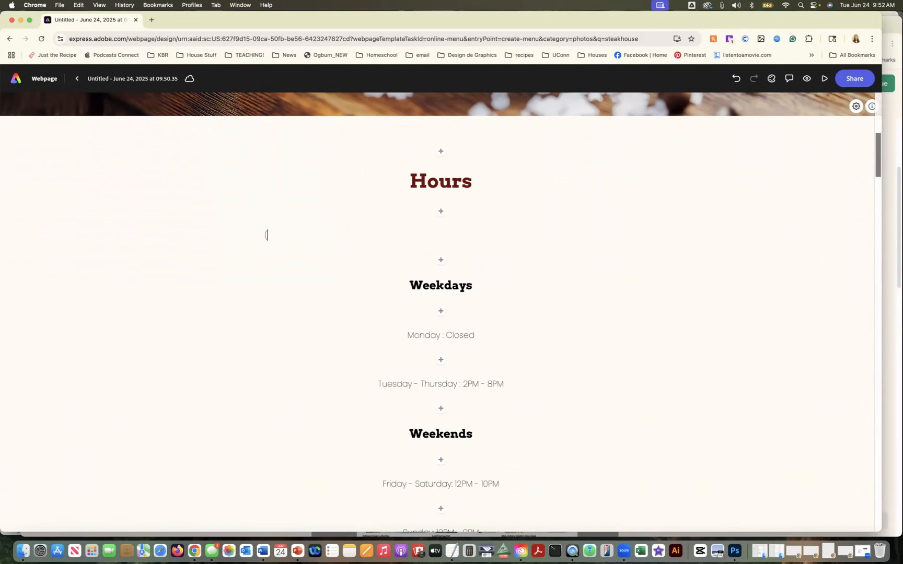
text(Open Everyday from 10am-)
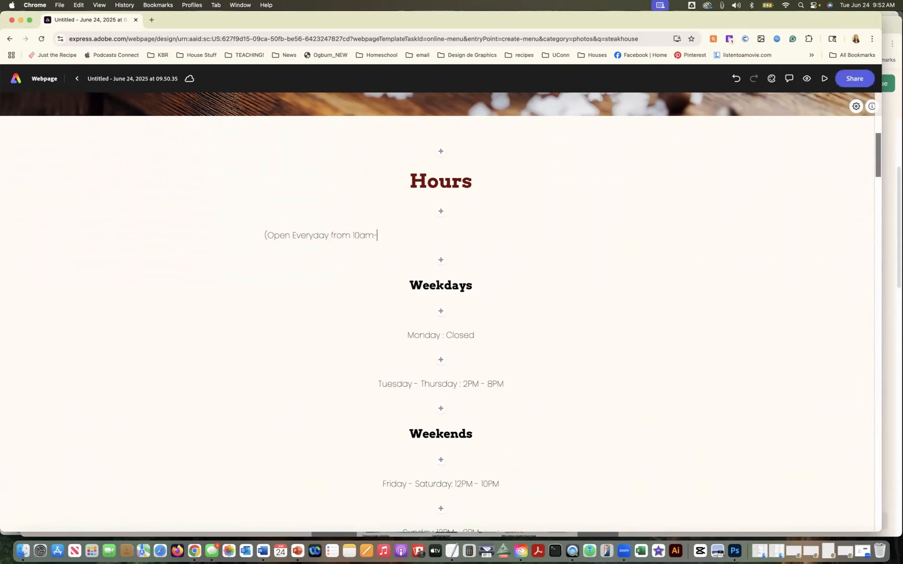
text(12Midnight)
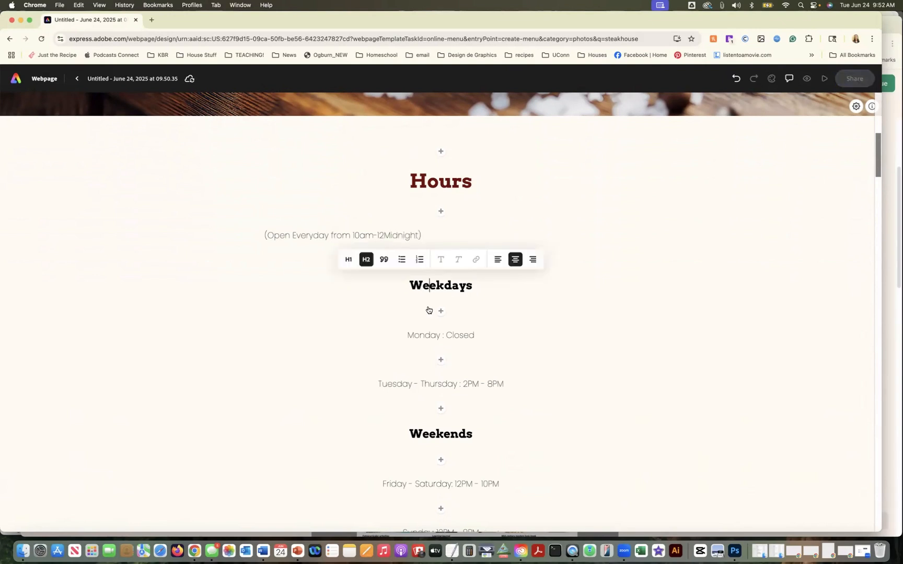
Center the new opening-hours line and insert a space between "12" and "Midnight".
click(436, 335)
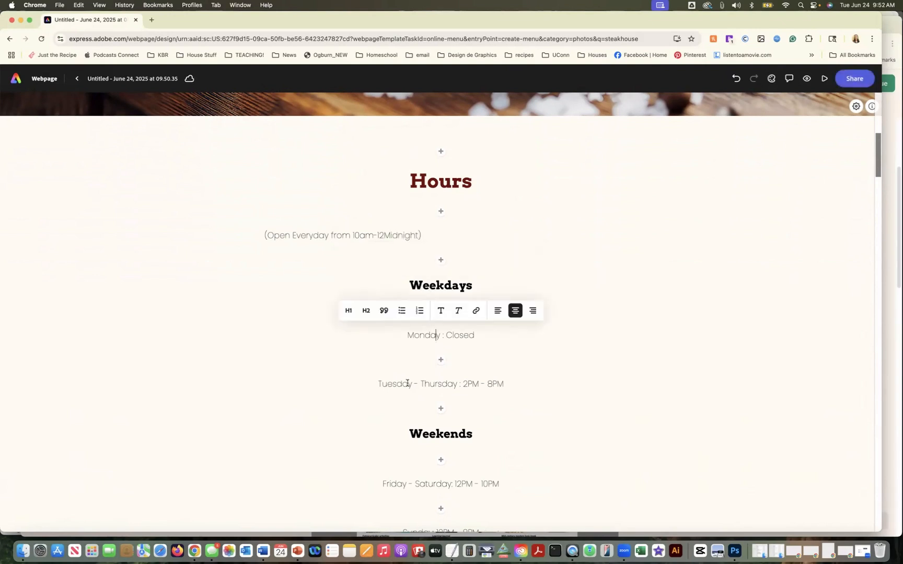
click(429, 282)
click(384, 234)
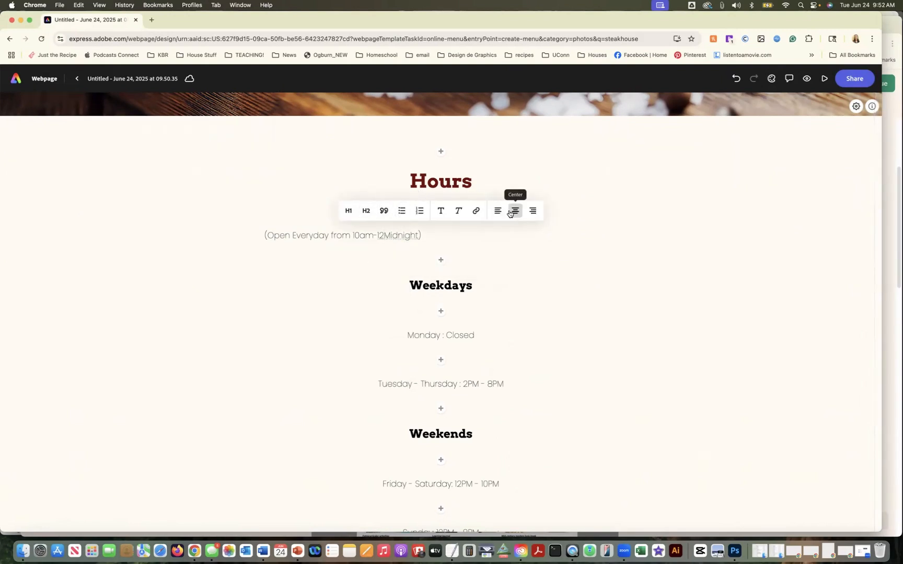
click(342, 235)
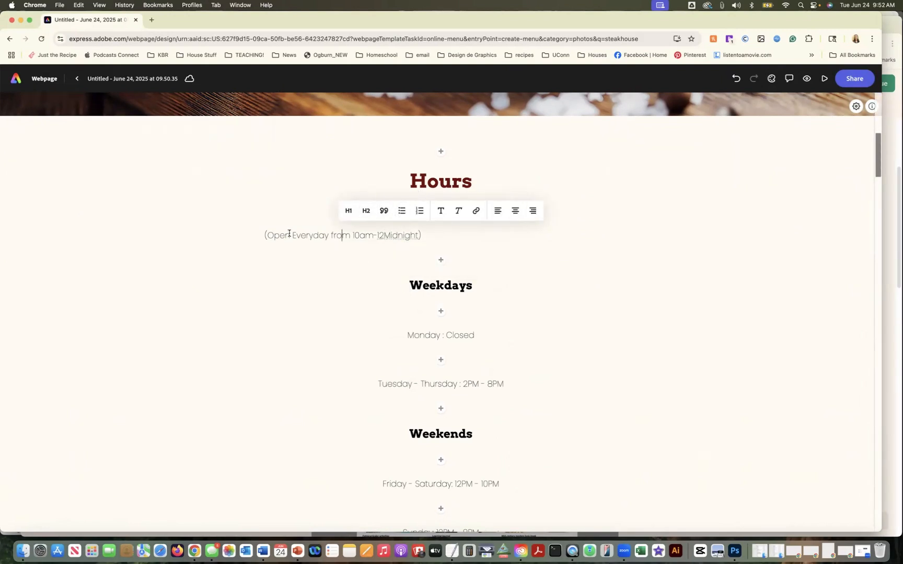
click(517, 211)
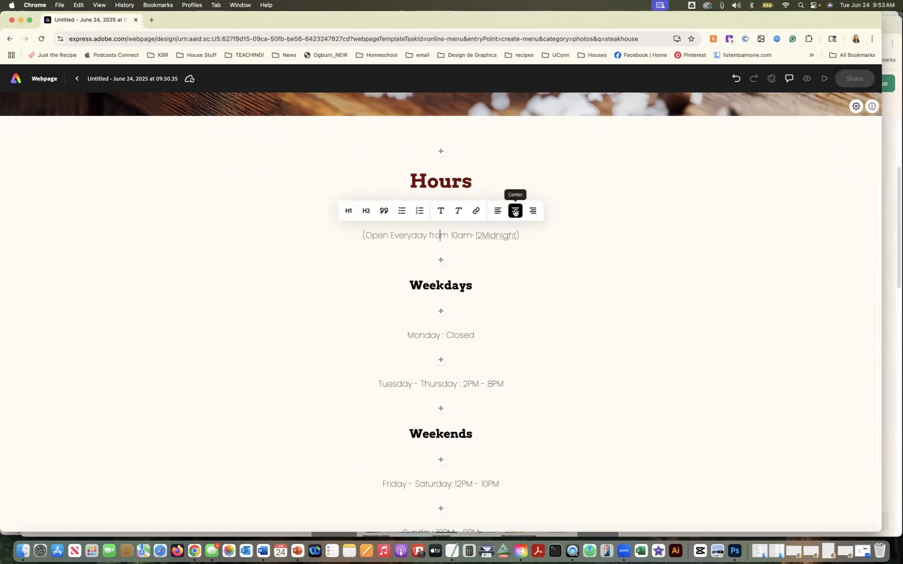
click(534, 213)
click(515, 211)
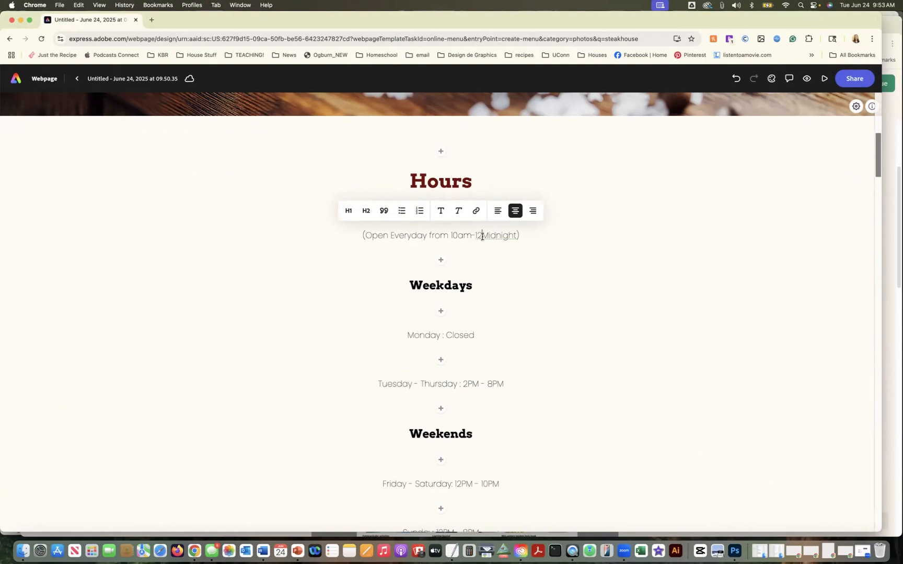
click(482, 236)
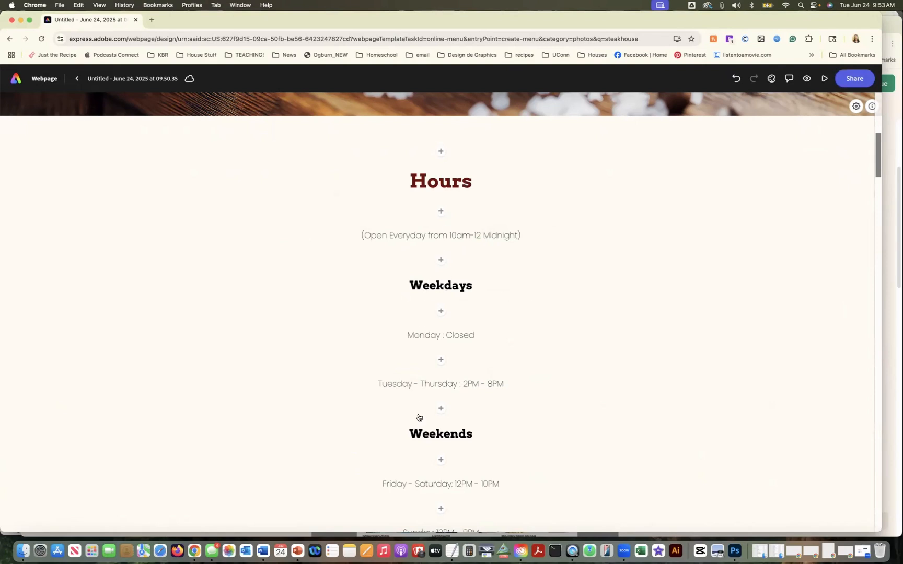
Delete the Weekdays heading and the Monday and Tuesday - Thursday lines from the Hours section.
double_click(444, 285)
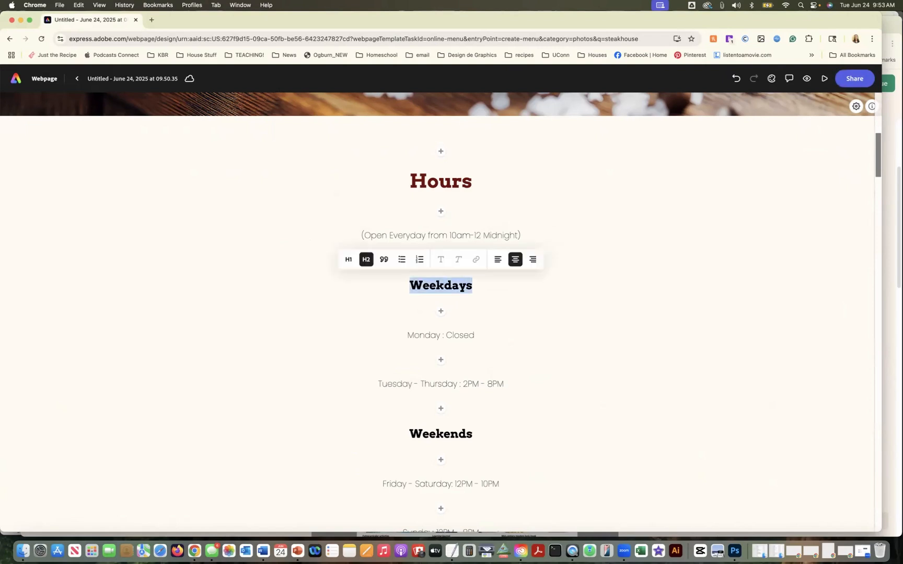
key(BackSpace)
click(451, 333)
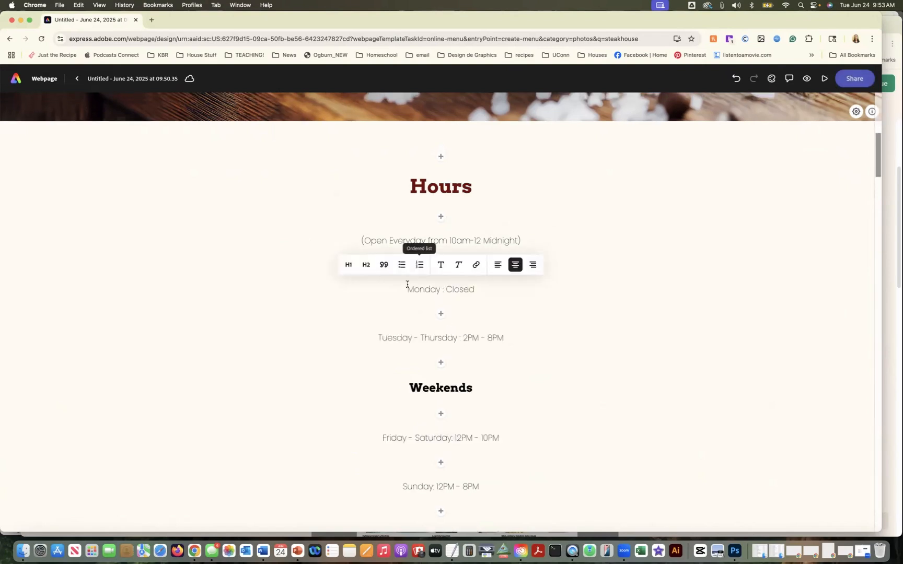
drag(406, 289, 497, 293)
key(BackSpace)
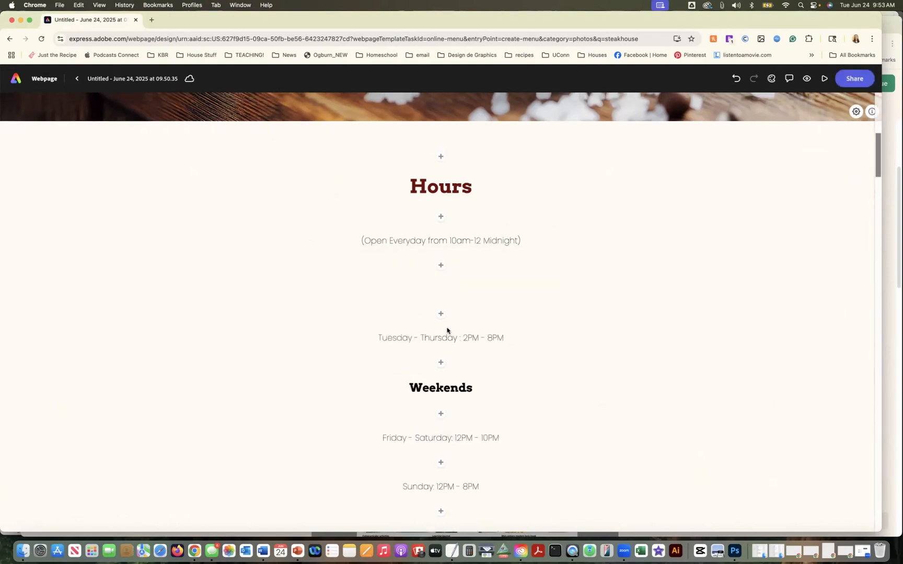
click(379, 337)
drag(536, 336, 352, 291)
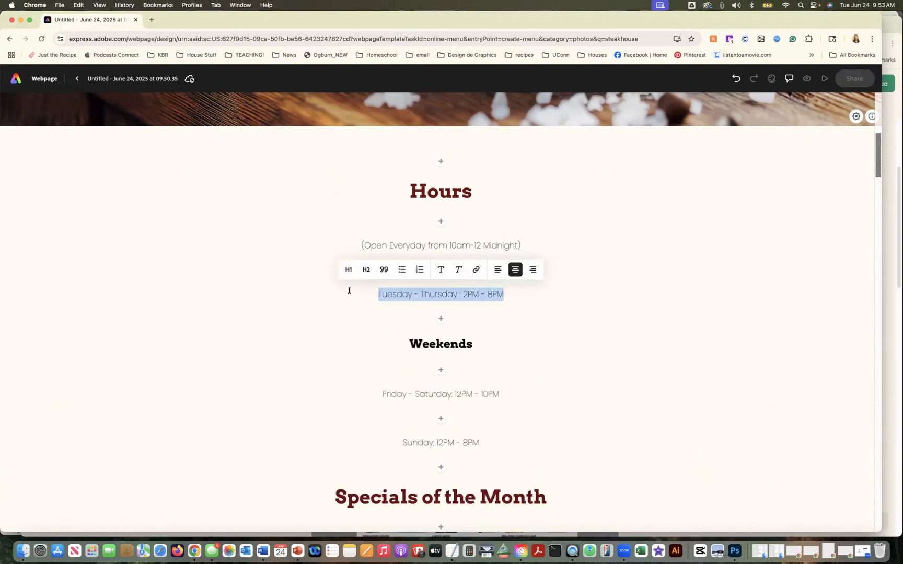
key(BackSpace)
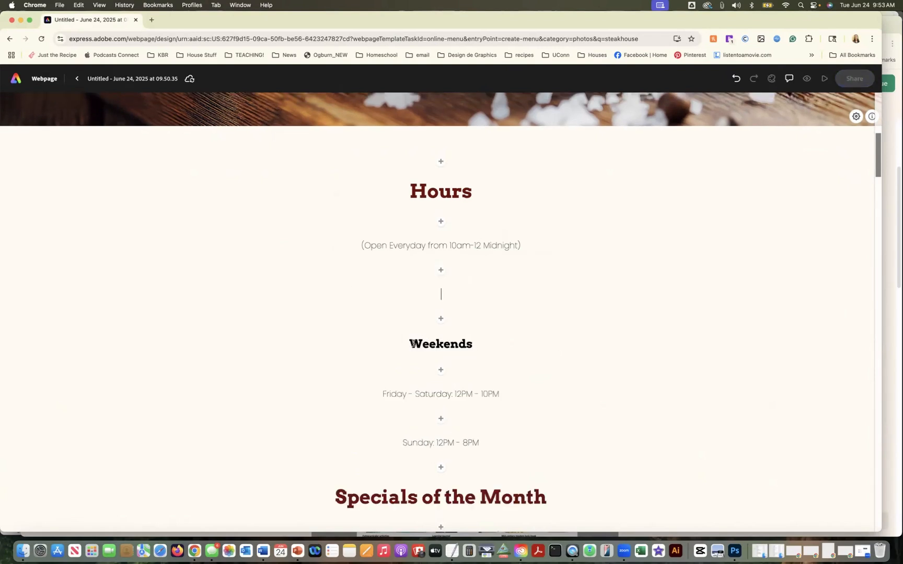
Delete the Weekends heading, its Friday - Saturday and Sunday lines, and the leftover blank lines above Specials of the Month.
double_click(421, 343)
key(super+c)
triple_click(421, 343)
key(BackSpace)
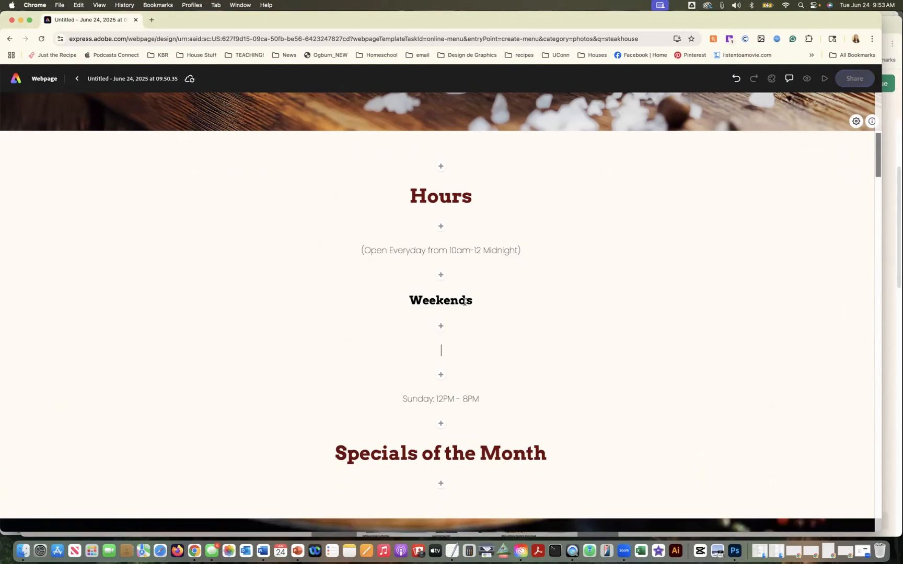
double_click(468, 302)
key(BackSpace)
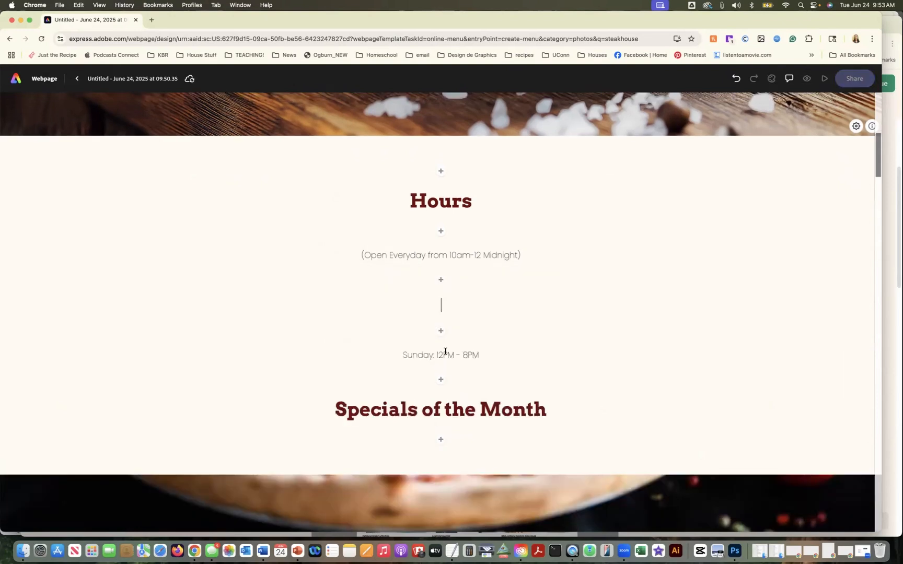
key(BackSpace)
double_click(460, 363)
triple_click(420, 316)
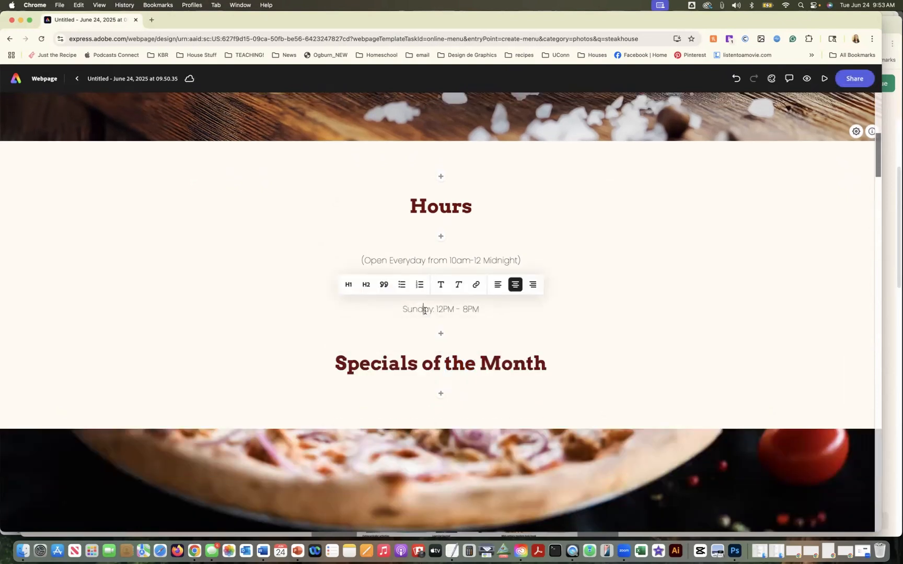
key(BackSpace)
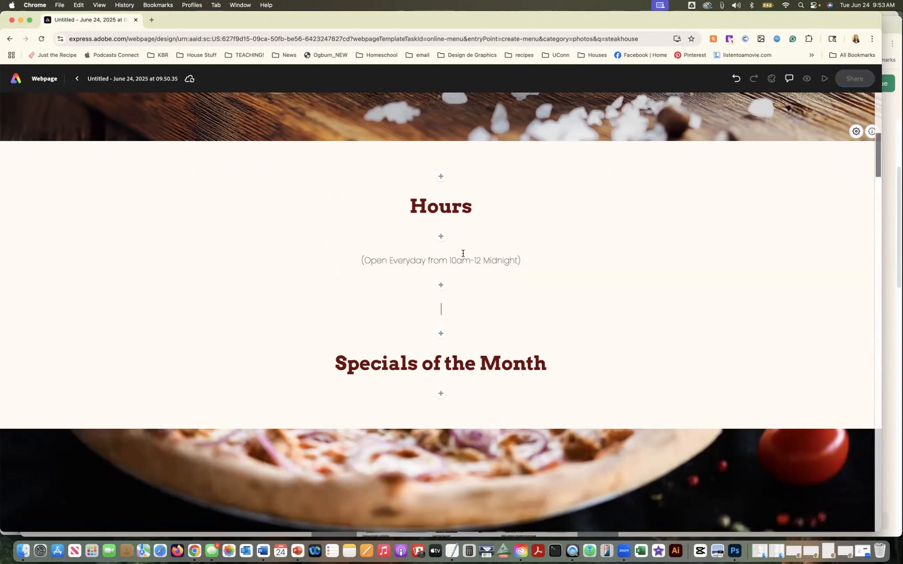
key(BackSpace)
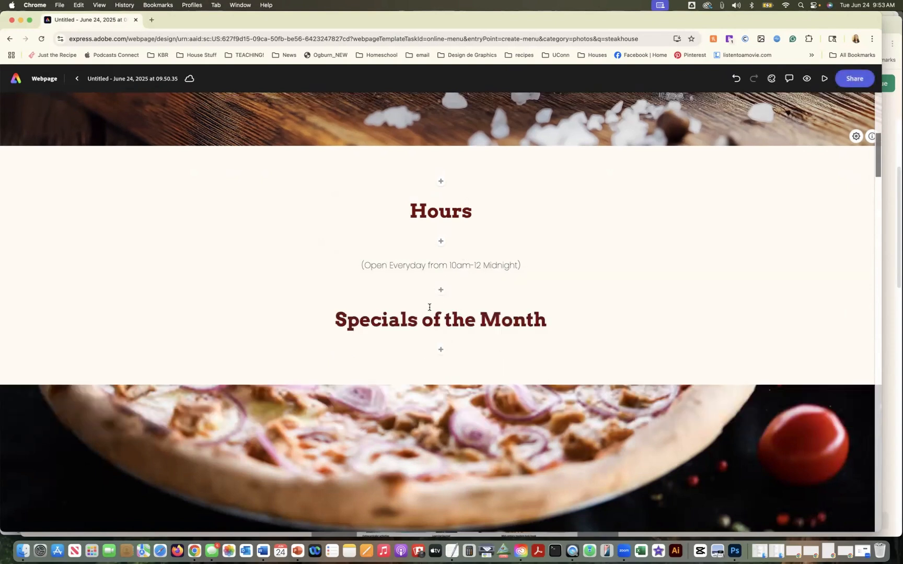
Insert a split layout below the Specials of the Month heading and swap its sides so the image area is on the right.
scroll(471, 323, down, 10)
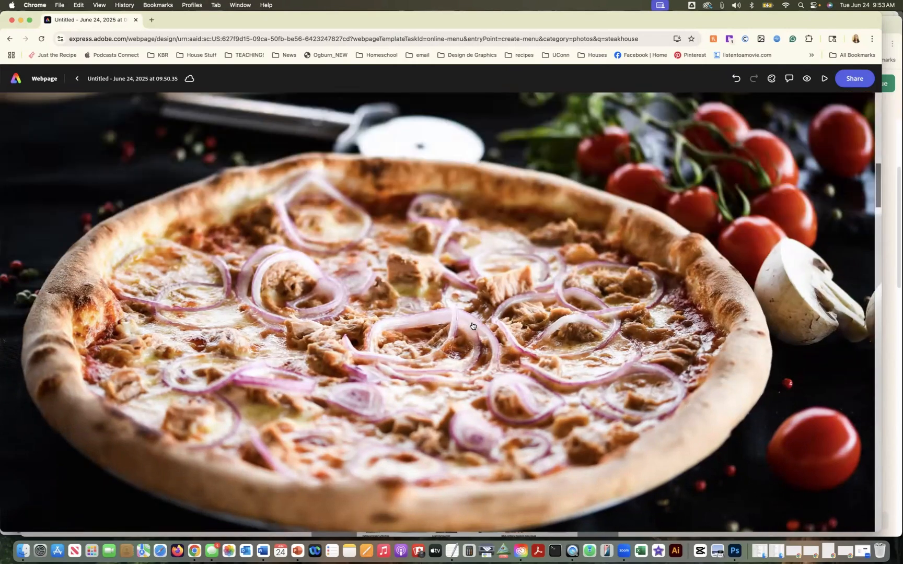
scroll(472, 326, down, 10)
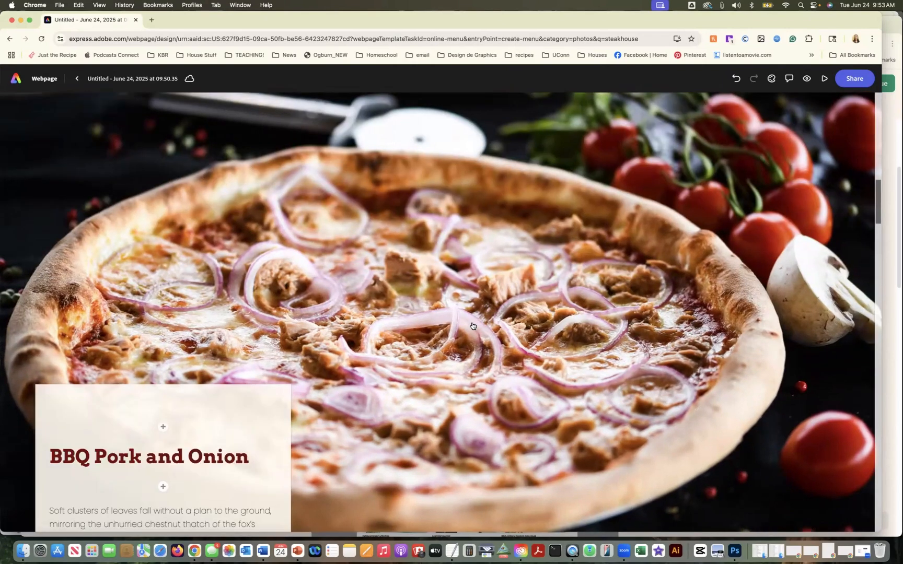
scroll(472, 326, up, 15)
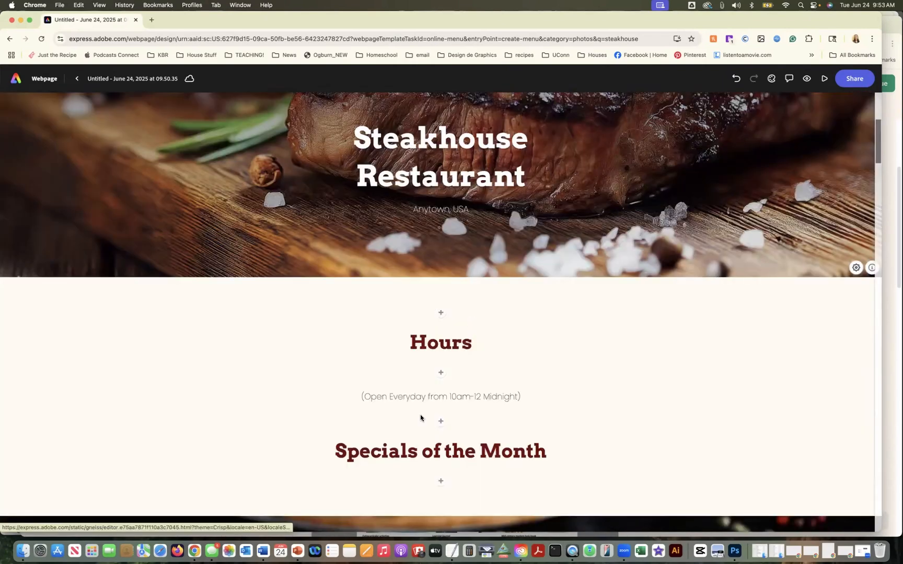
scroll(509, 355, down, 3)
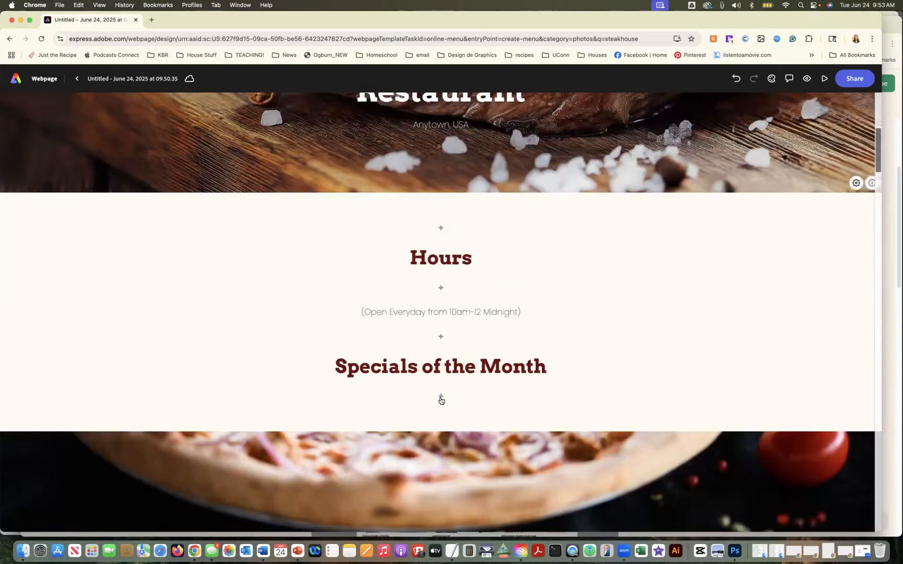
click(439, 397)
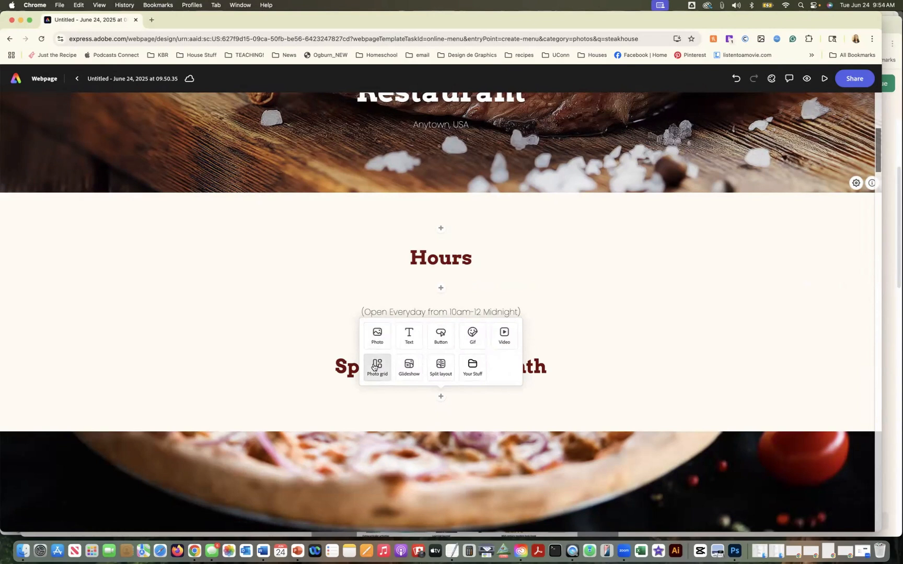
click(438, 367)
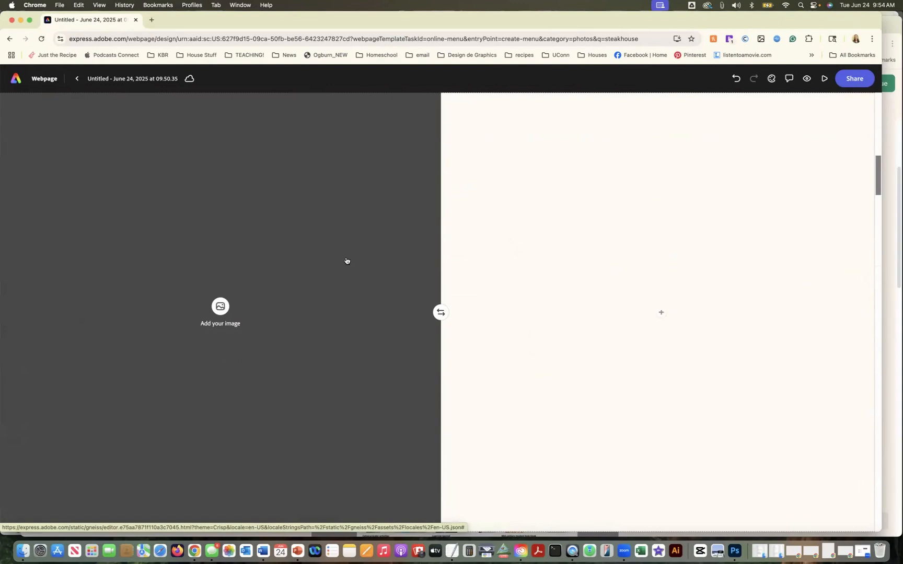
click(440, 313)
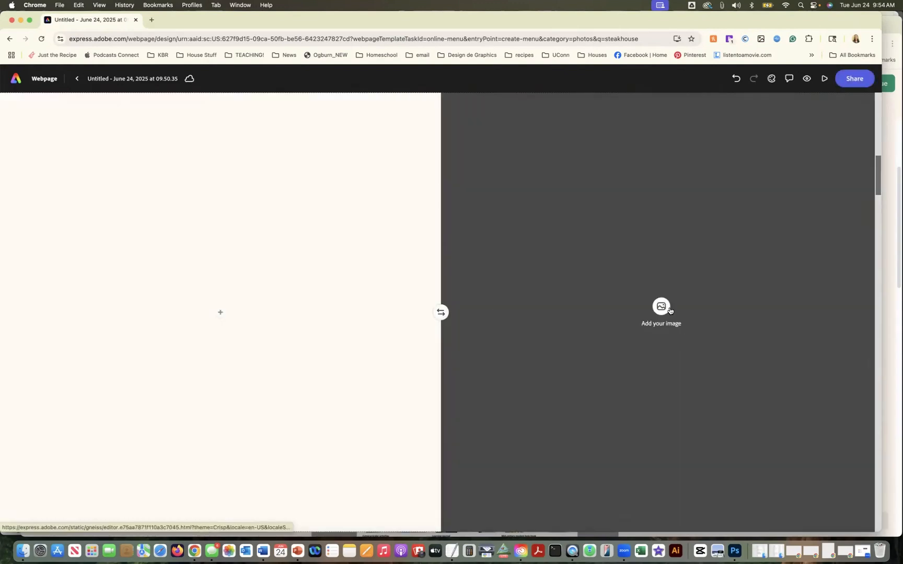
scroll(347, 337, up, 8)
scroll(348, 337, down, 9)
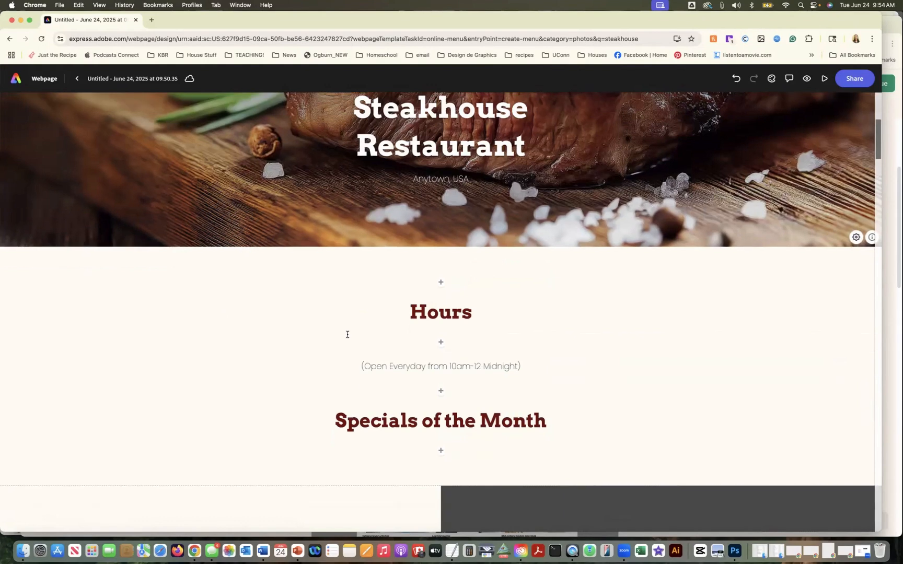
scroll(347, 337, down, 1)
scroll(401, 391, up, 8)
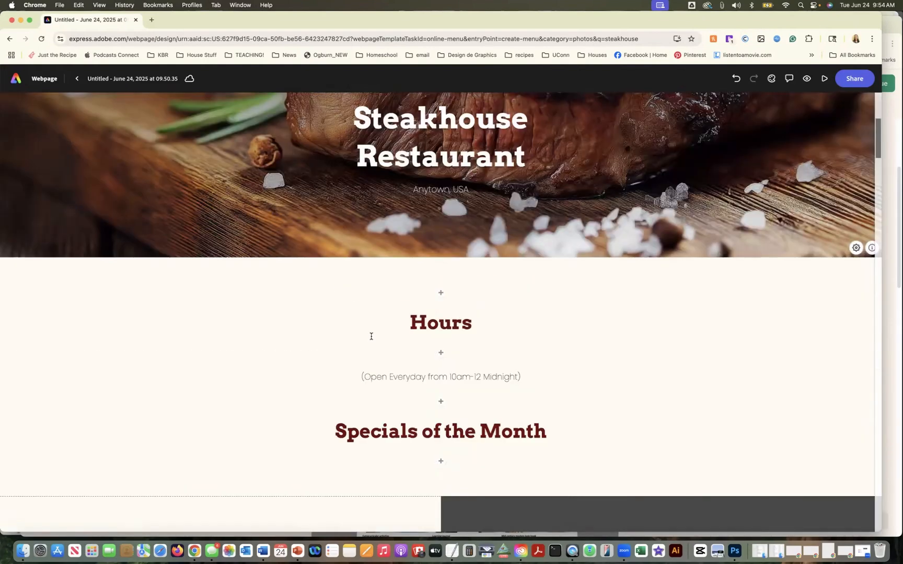
Insert the plated steak-and-shrimp photo from a "surf and turf" search below Specials of the Month and caption it "(Surf and Turf)".
click(440, 461)
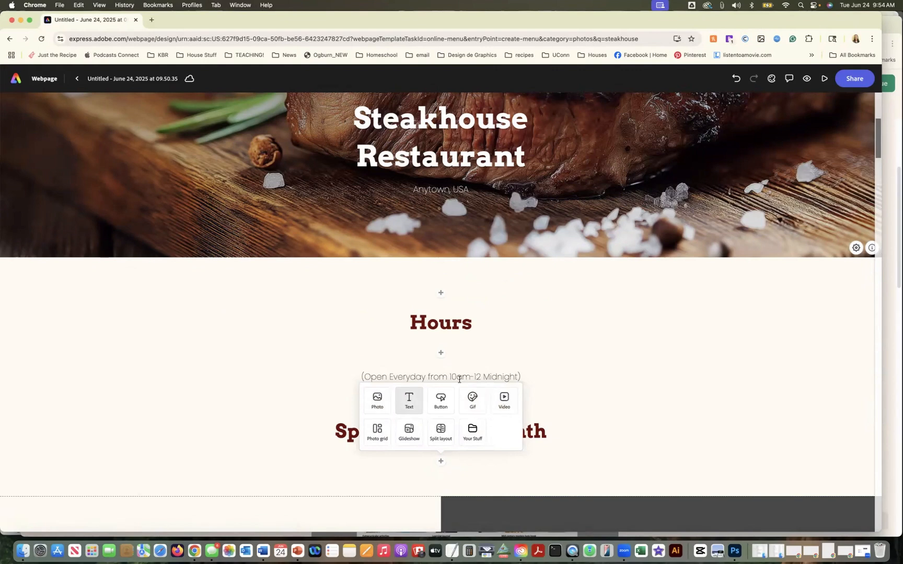
click(376, 402)
click(76, 175)
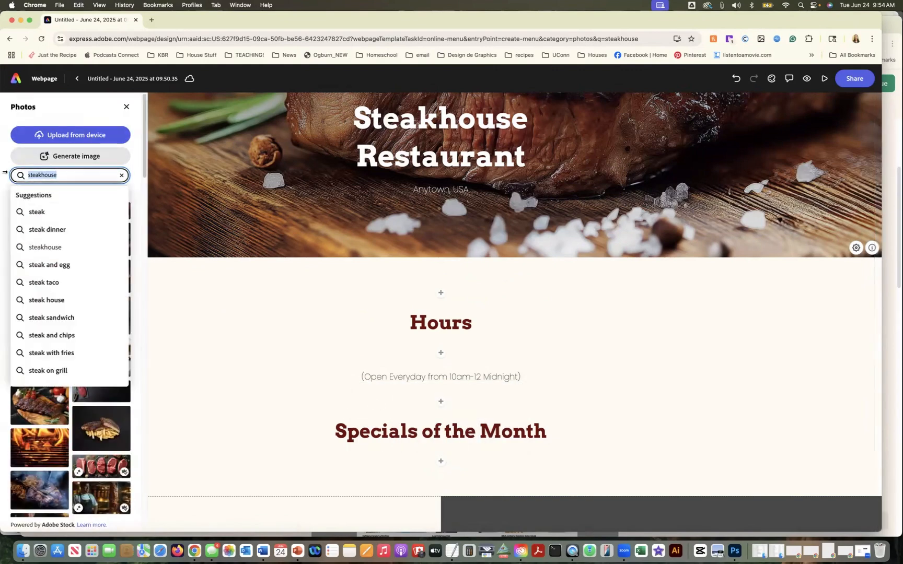
text(sur)
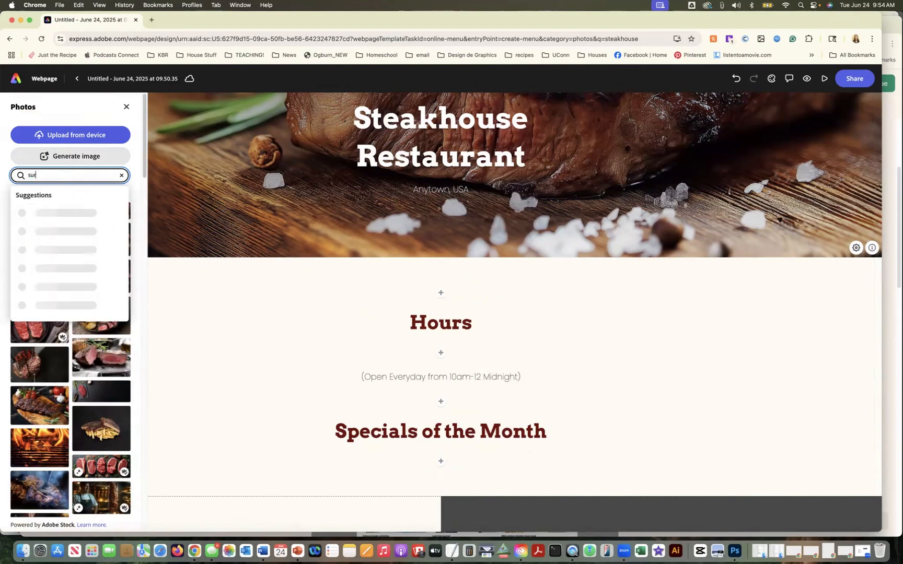
text(f and turf)
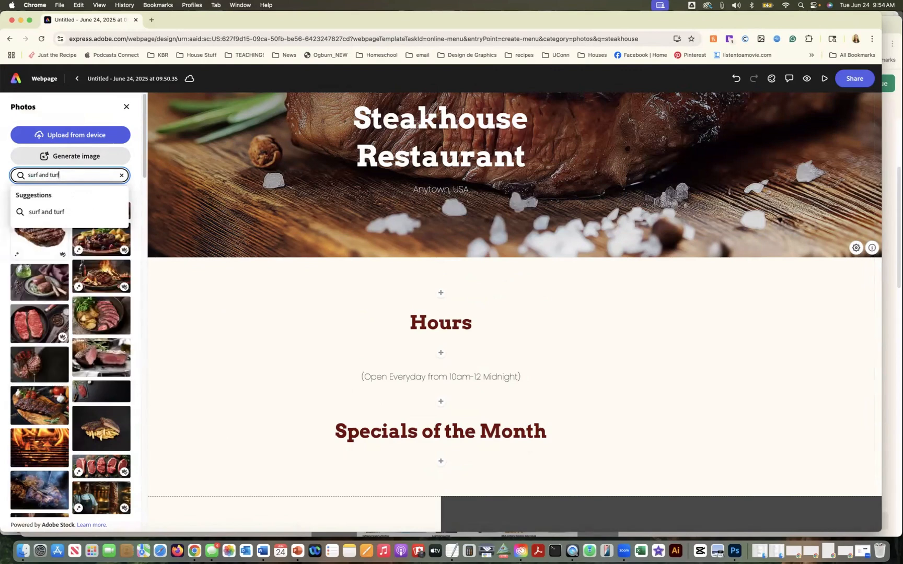
click(38, 212)
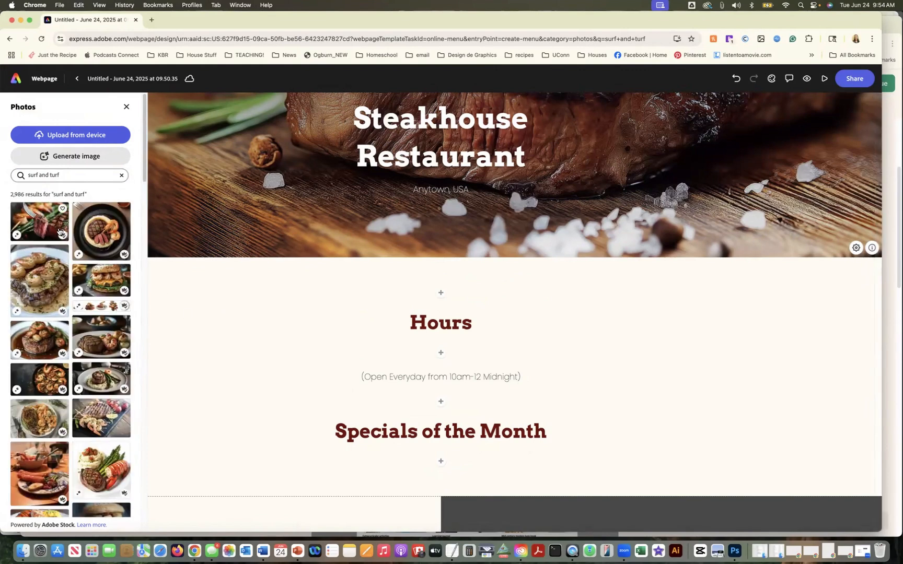
click(98, 230)
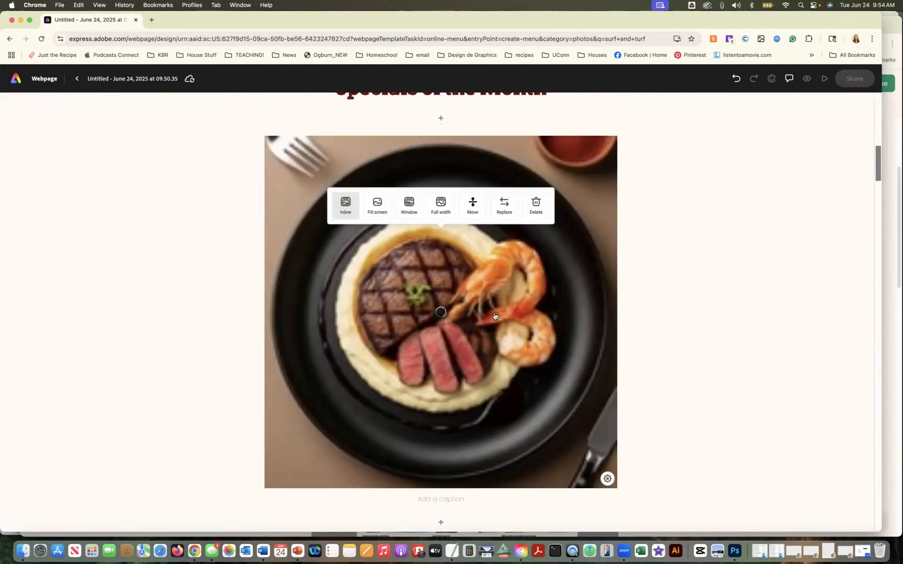
scroll(450, 327, down, 1)
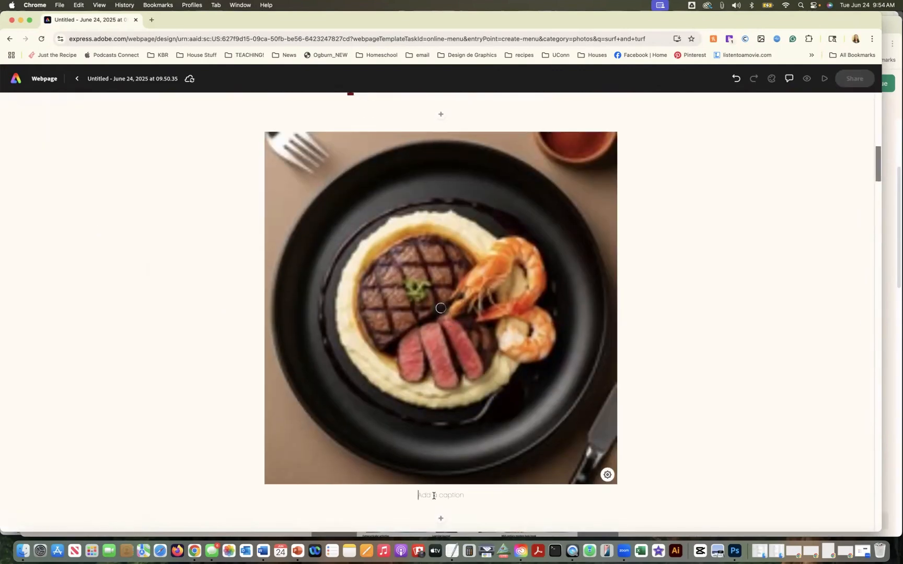
text((Surf and Turf))
Enter "Summer Drink Special" as text in the empty side of the split layout.
scroll(450, 336, down, 3)
scroll(450, 335, down, 10)
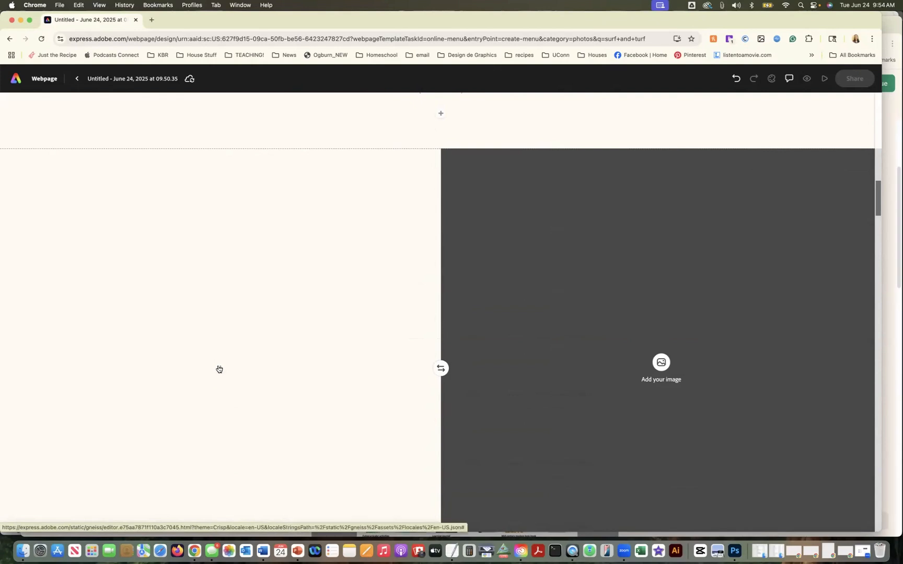
click(219, 369)
click(172, 340)
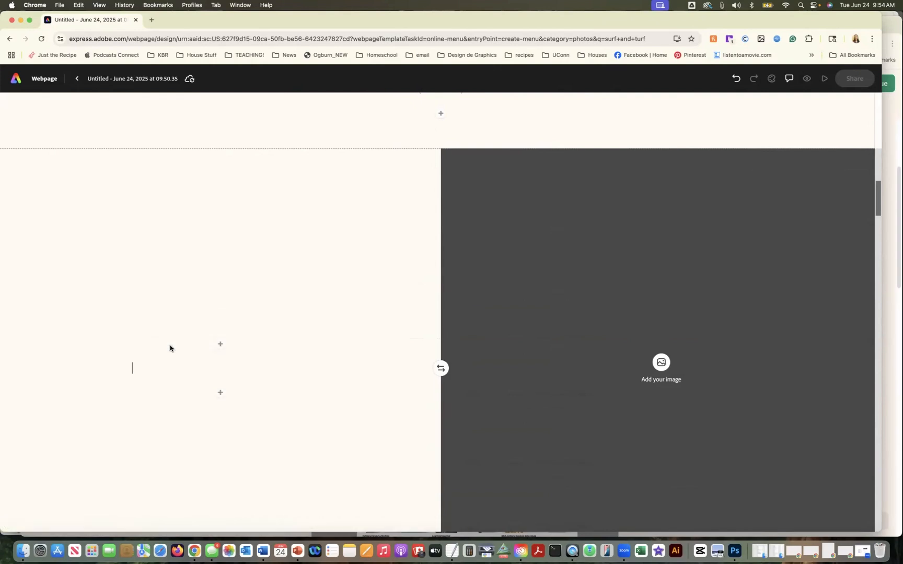
text(Drink Special)
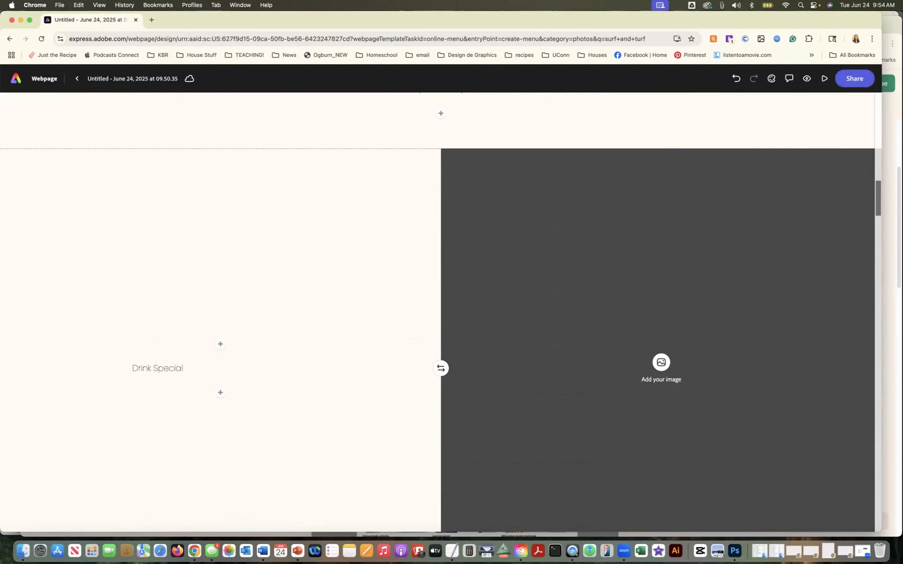
key(super+a)
key(Left)
text(Summer)
Format the Summer Drink Special text as an H1 heading.
scroll(170, 345, up, 8)
scroll(182, 367, down, 2)
scroll(203, 376, down, 2)
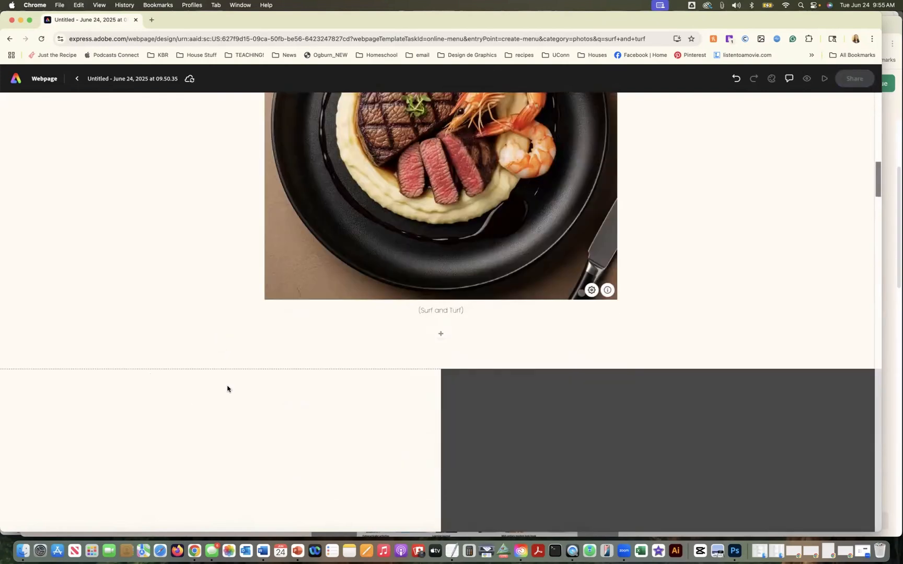
scroll(222, 270, down, 3)
click(173, 477)
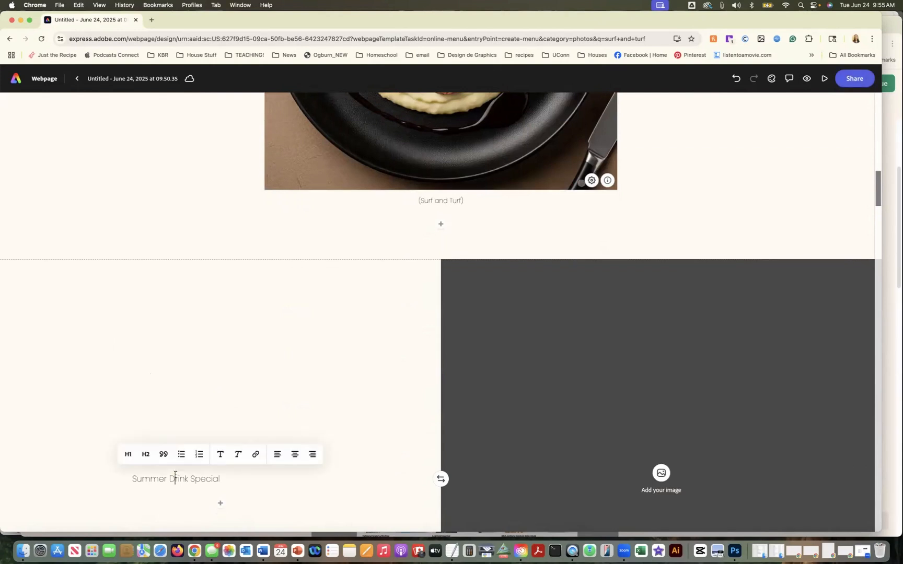
key(super+a)
click(128, 454)
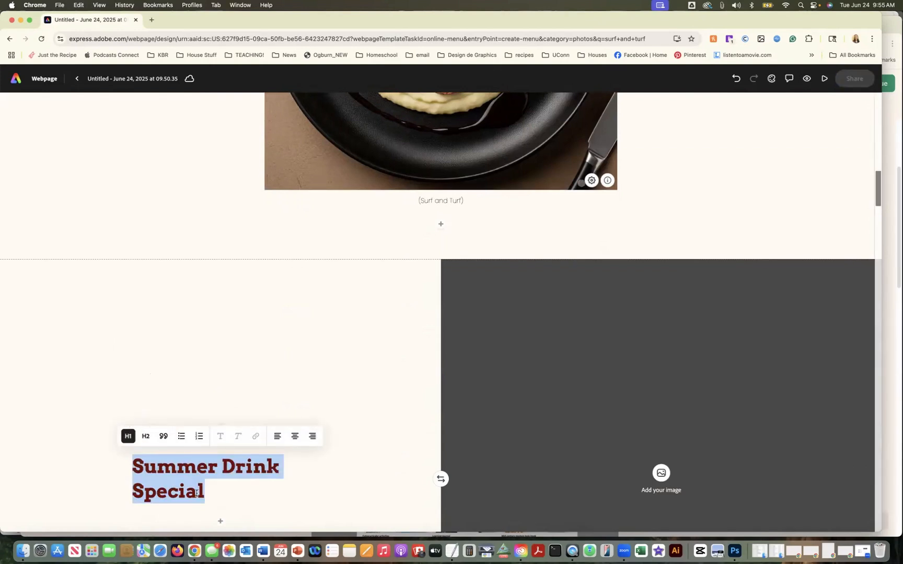
click(230, 502)
Fill the split layout's image area with the photo of several margaritas and limes from a "margarita" stock search.
scroll(219, 504, down, 2)
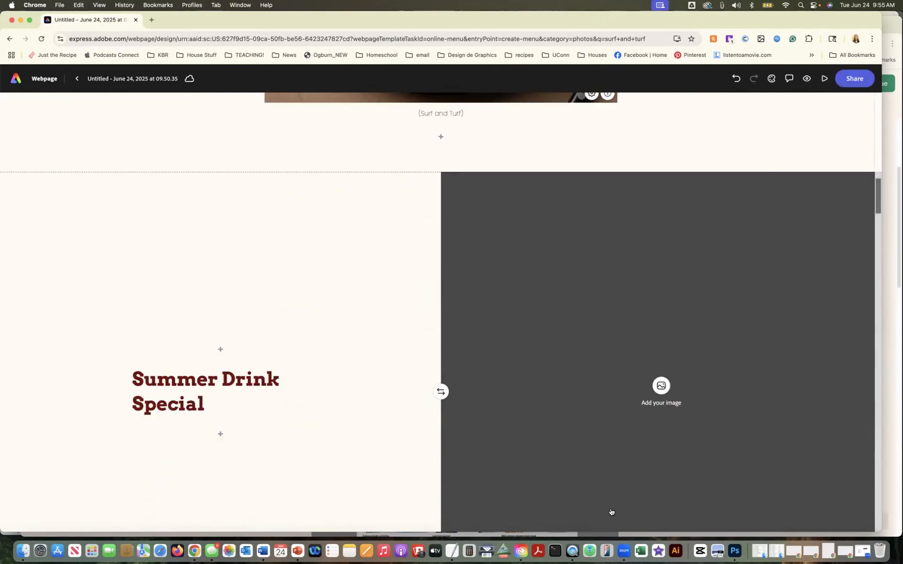
click(661, 386)
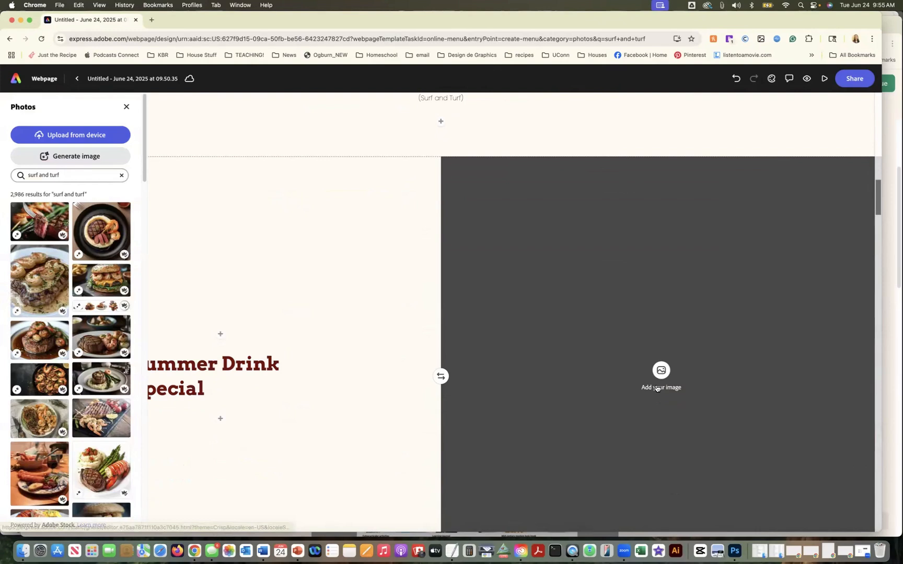
click(79, 175)
key(super+a)
text(margarita)
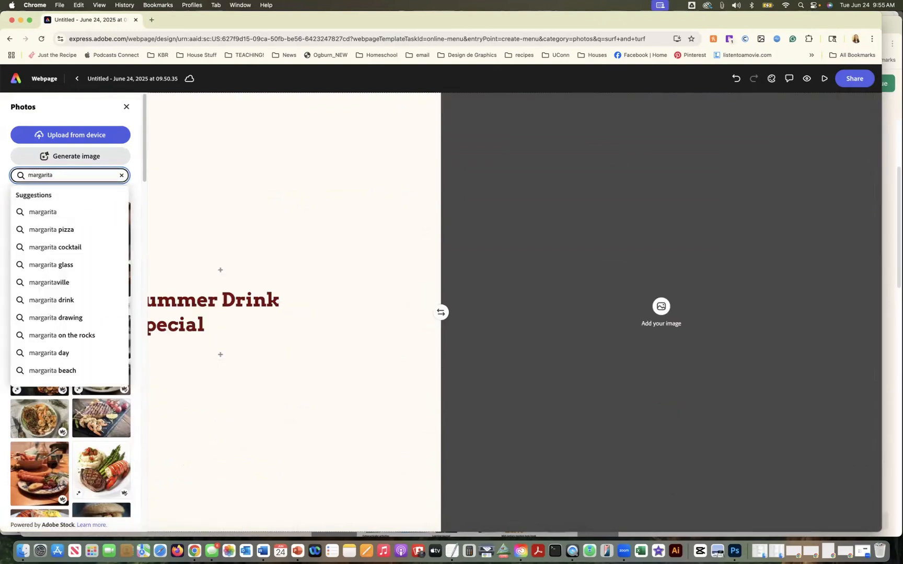
click(42, 212)
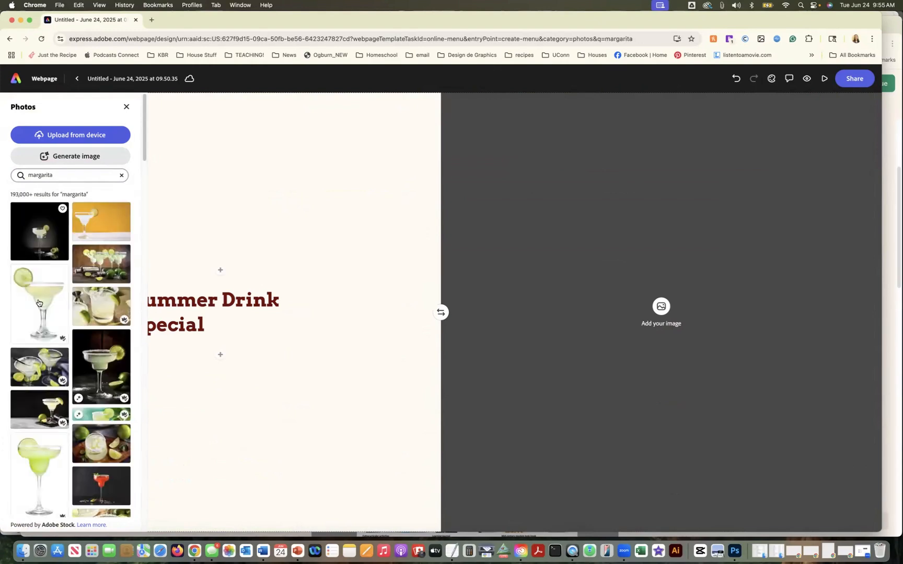
click(34, 226)
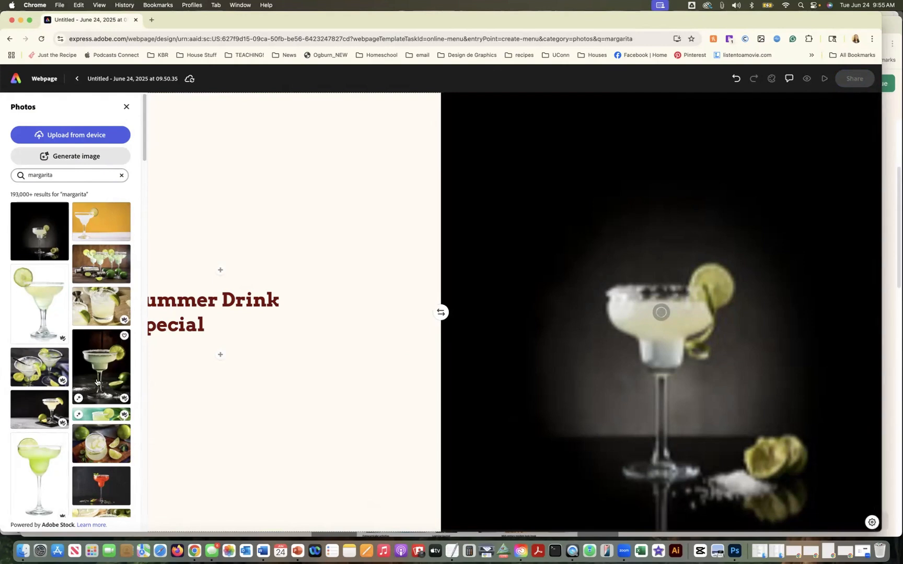
click(102, 262)
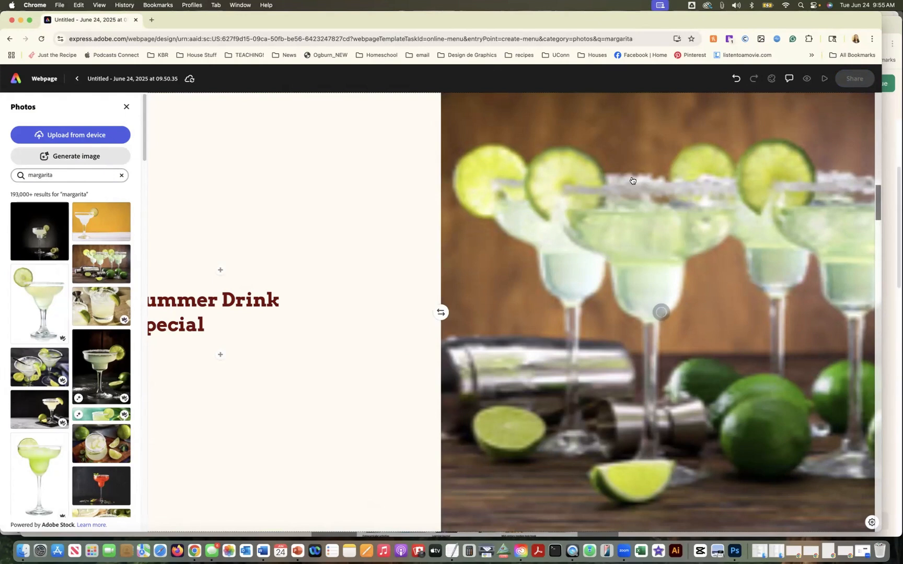
Set the margarita photo's focal point on the rightmost whole lime and save it.
click(655, 239)
scroll(655, 240, down, 1)
scroll(602, 300, up, 1)
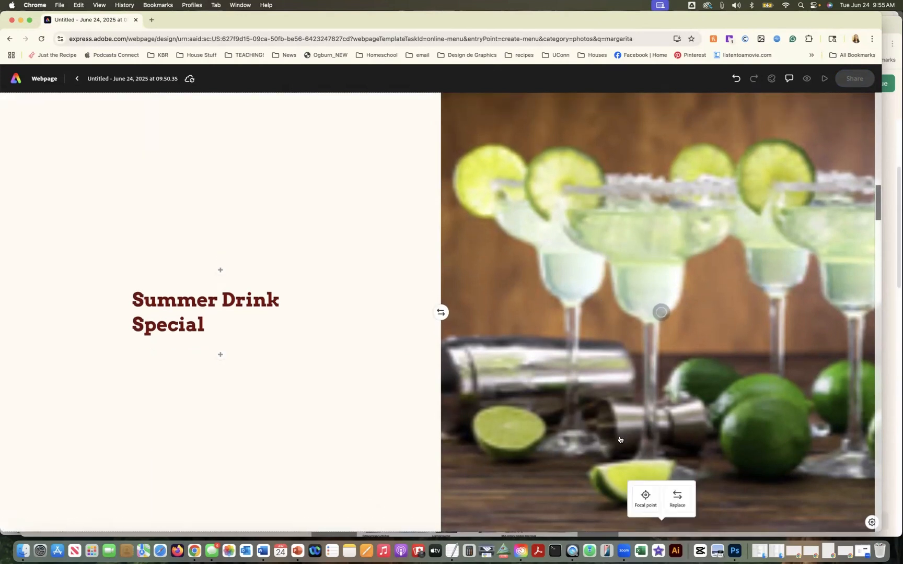
click(646, 497)
click(779, 399)
drag(779, 398, 852, 386)
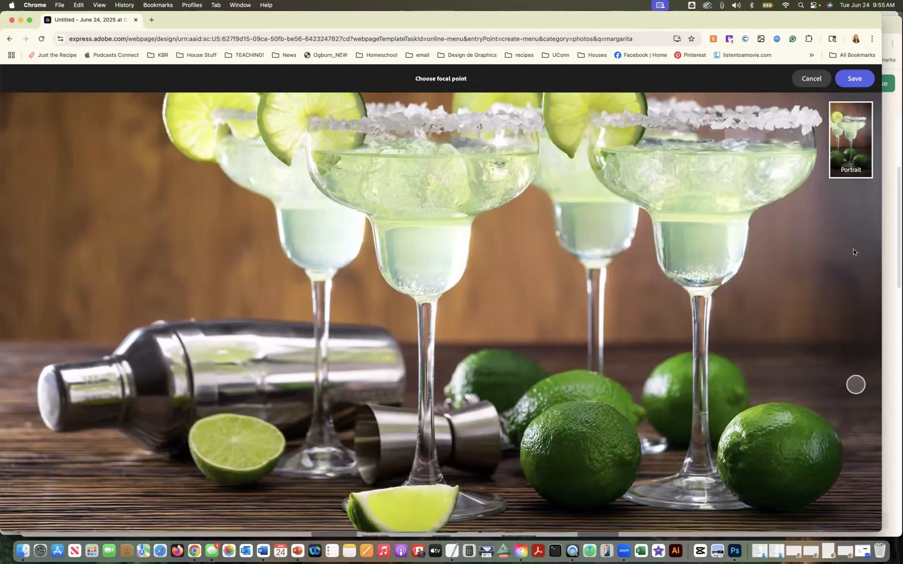
click(855, 79)
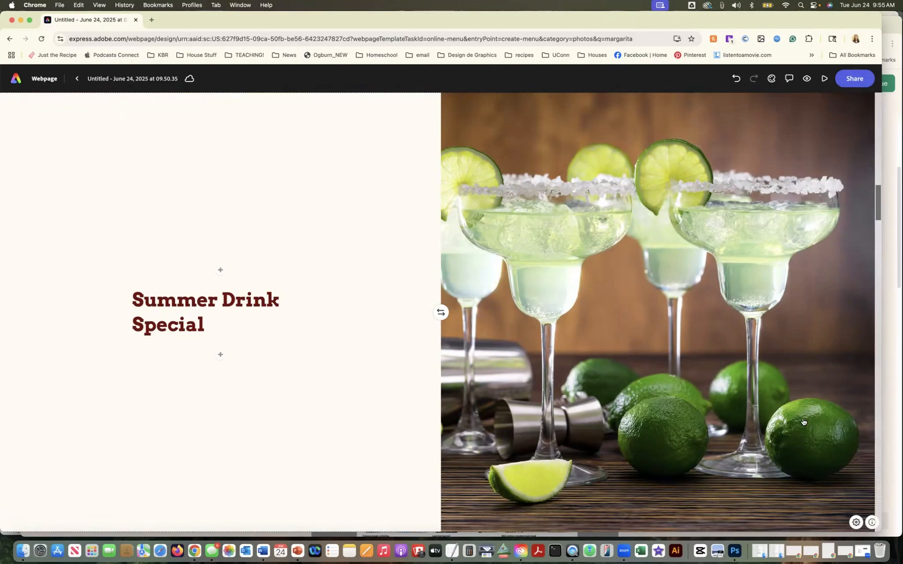
click(675, 469)
click(645, 499)
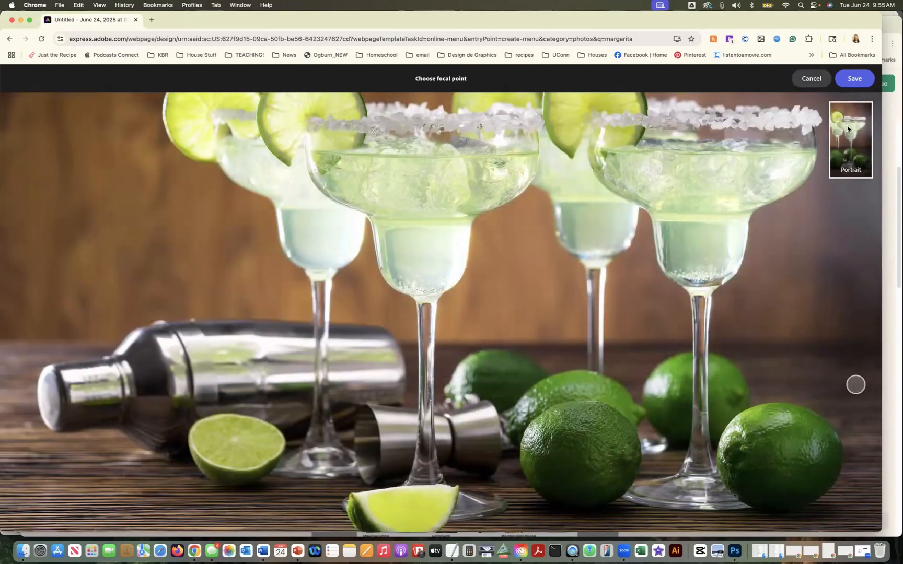
drag(855, 388, 783, 406)
click(854, 79)
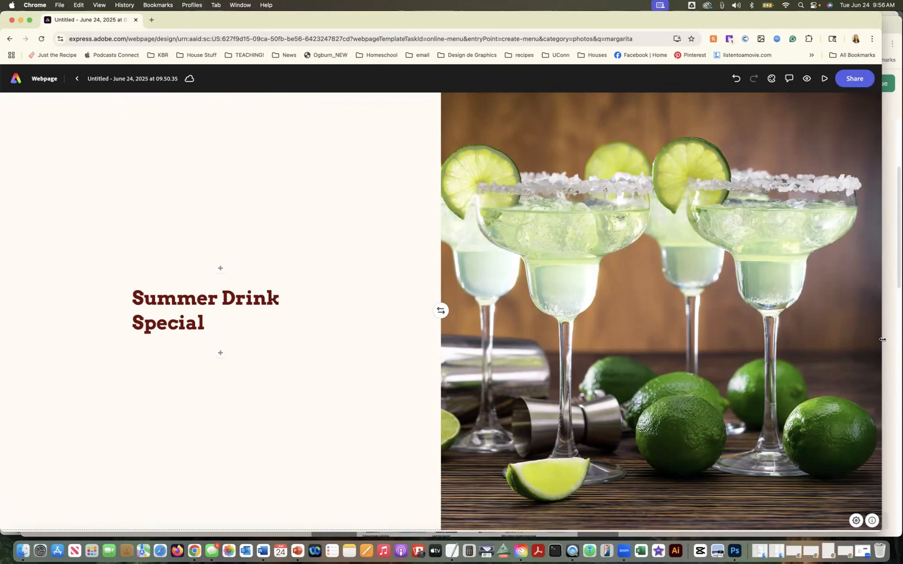
Widen the browser window slightly and look through the remaining pizza and Appetizers sections before returning to the cover.
drag(882, 340, 897, 410)
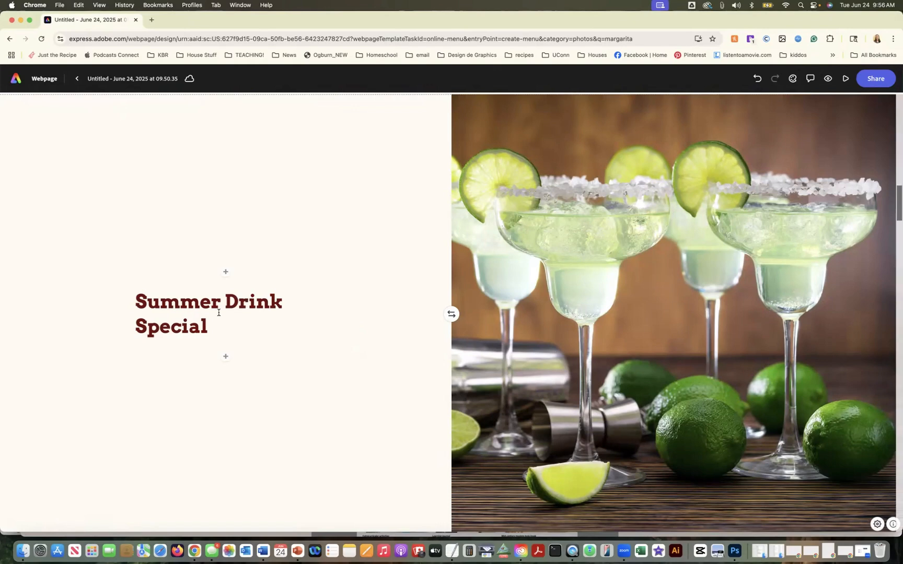
scroll(218, 313, down, 10)
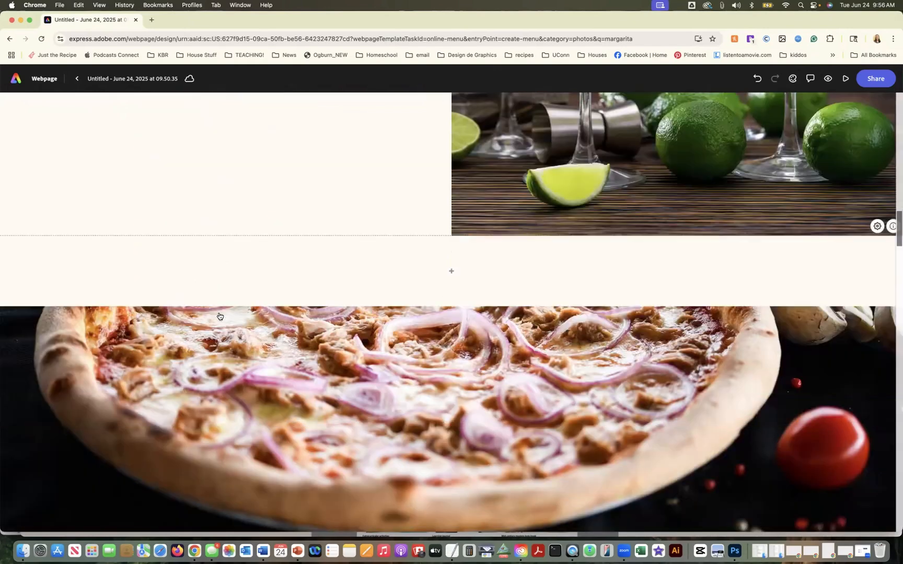
scroll(219, 312, down, 15)
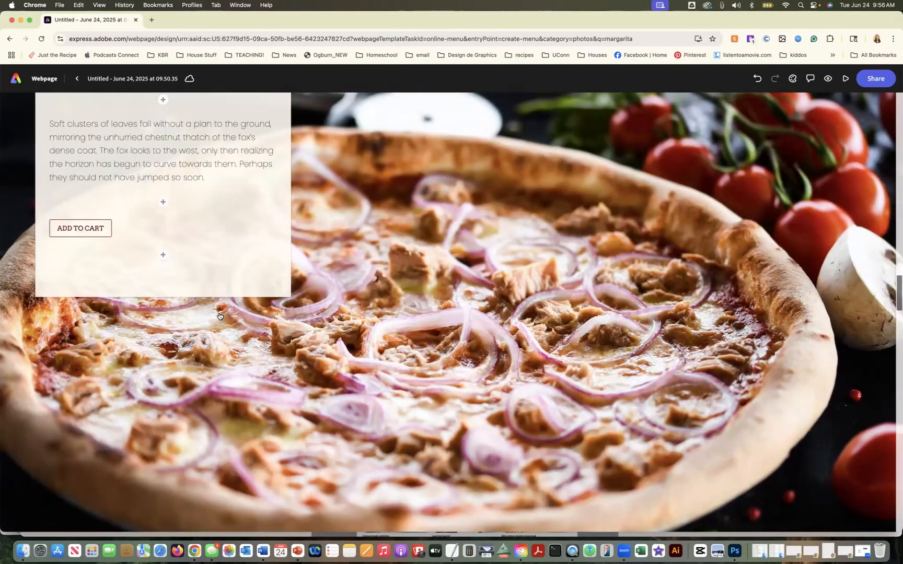
scroll(219, 315, down, 10)
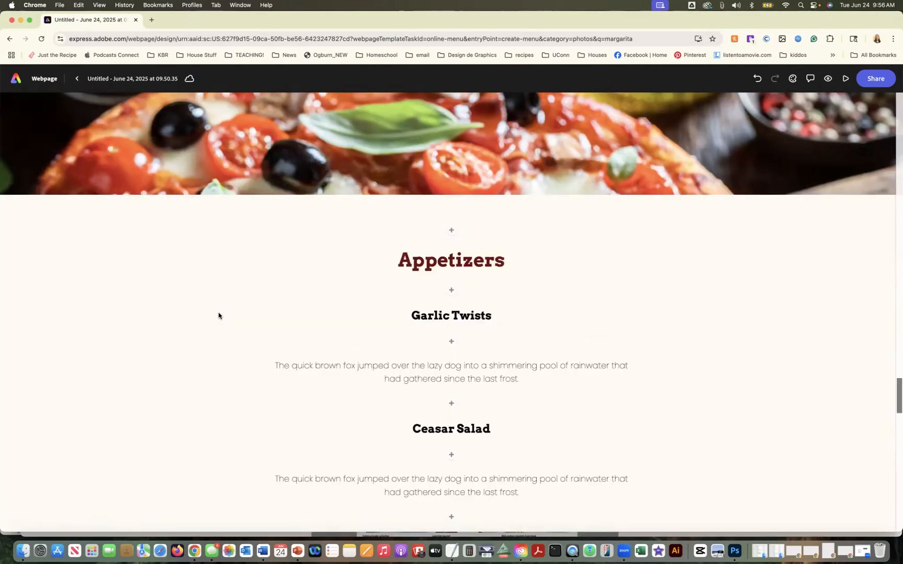
scroll(219, 315, up, 4)
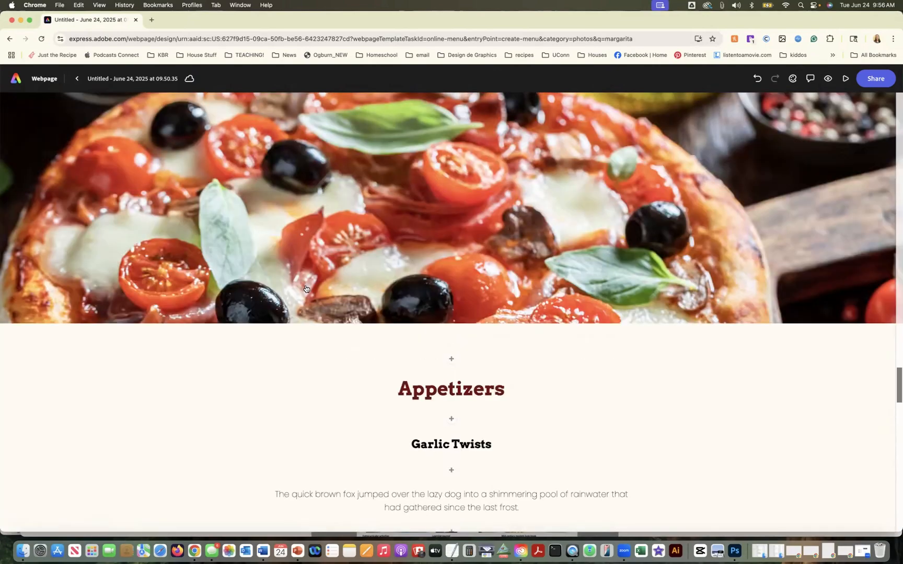
scroll(305, 289, up, 6)
scroll(305, 288, up, 8)
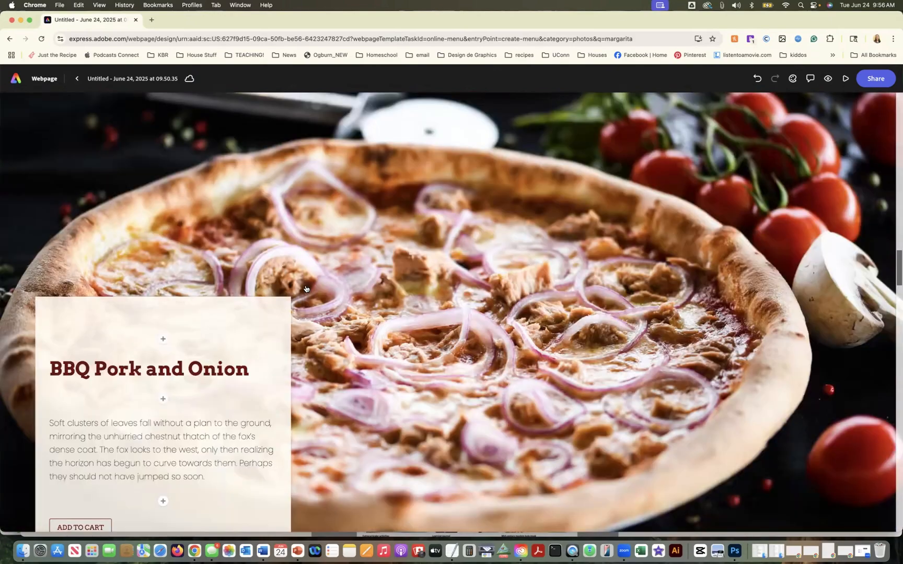
scroll(305, 288, up, 10)
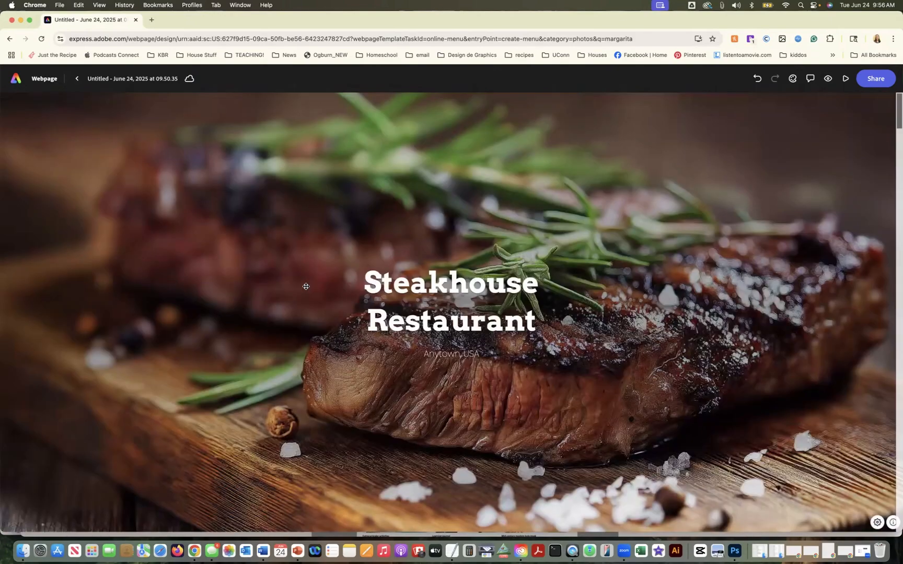
Rename the webpage project as "Steakhouse Restaurant".
click(116, 79)
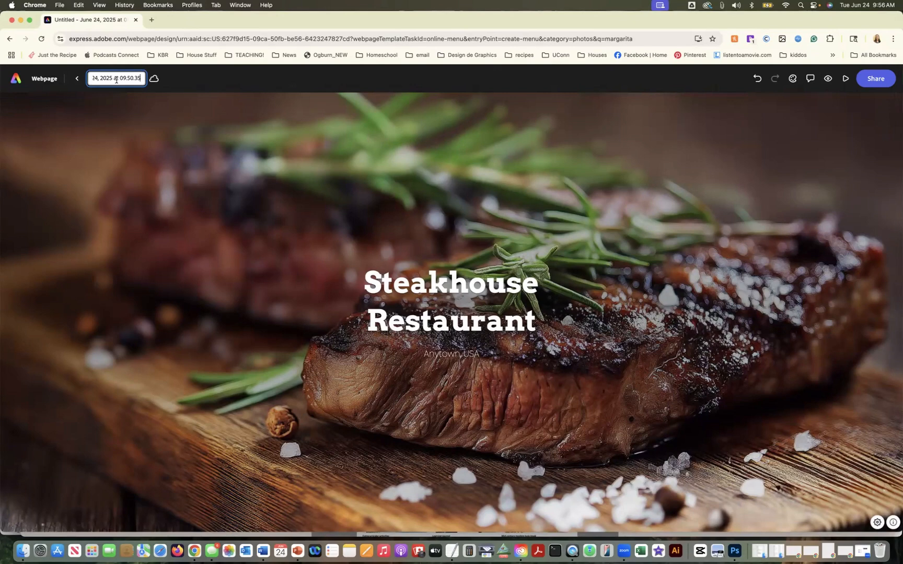
key(super+a)
text(Steakhou)
text(se Restaurant)
key(Return)
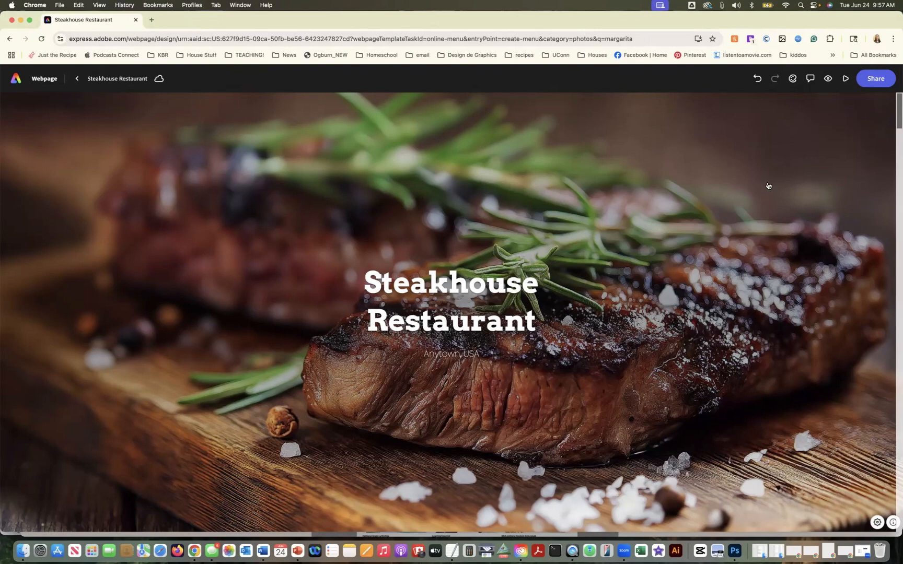
Publish the webpage to the web with the author name turned on, creating its share link and copying it.
click(873, 80)
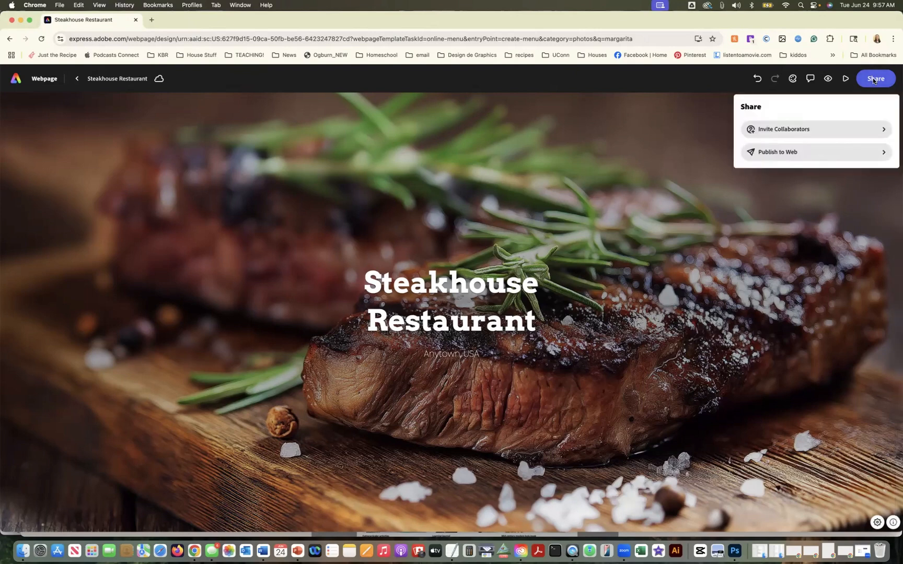
click(787, 153)
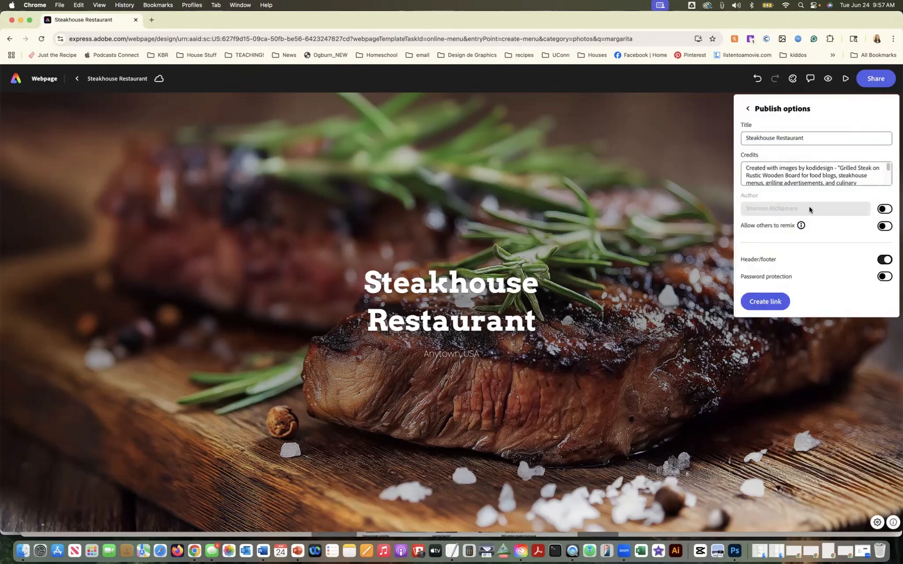
click(882, 210)
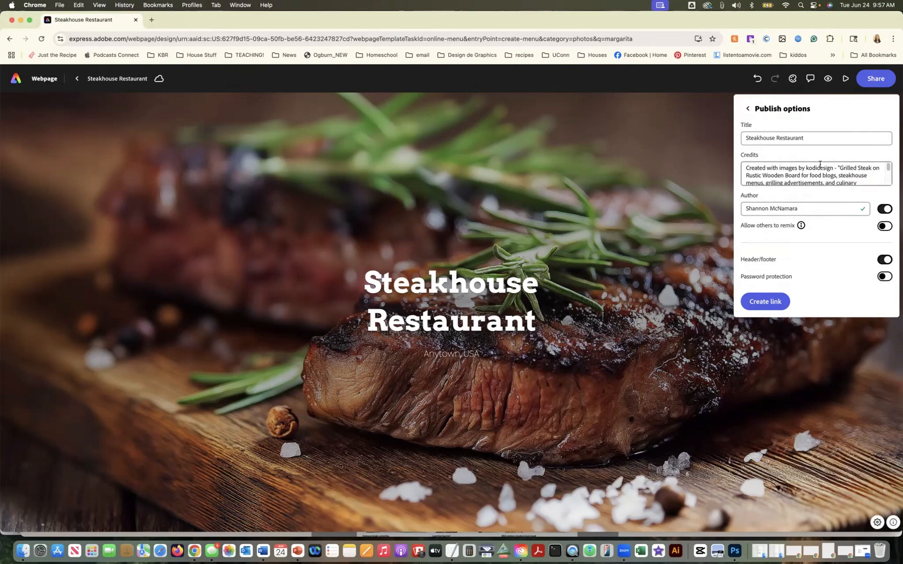
click(762, 305)
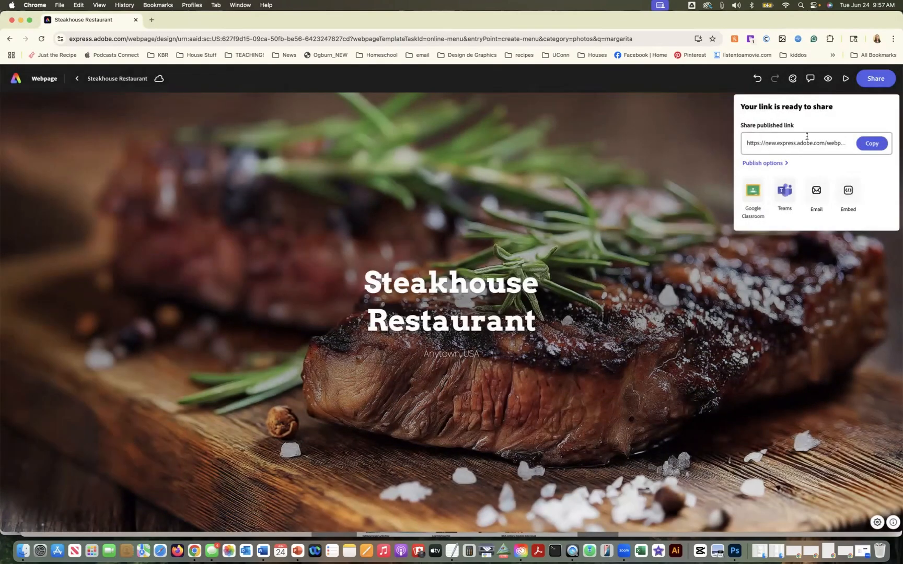
click(873, 144)
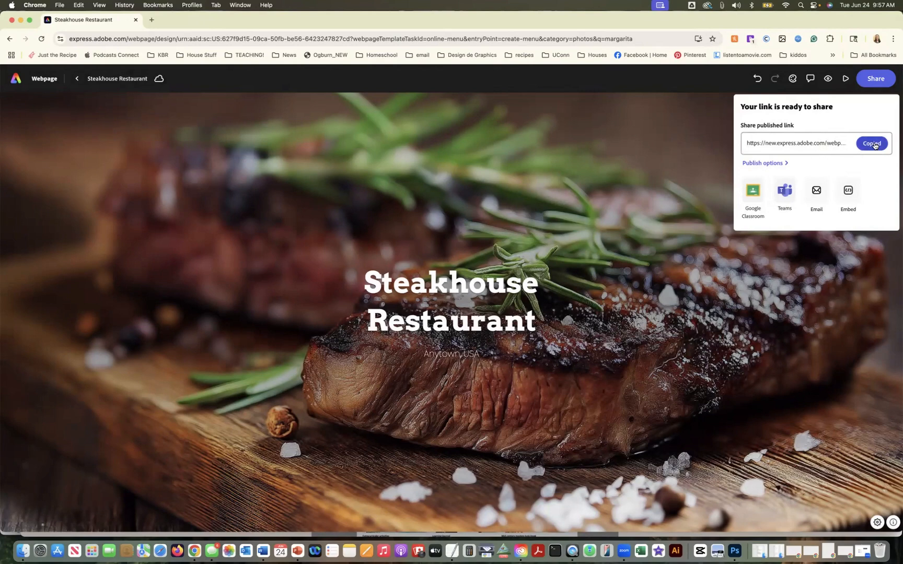
Open the copied published link in the browser and look through the live page from the cover to the Garden Party section.
click(236, 40)
key(super+v)
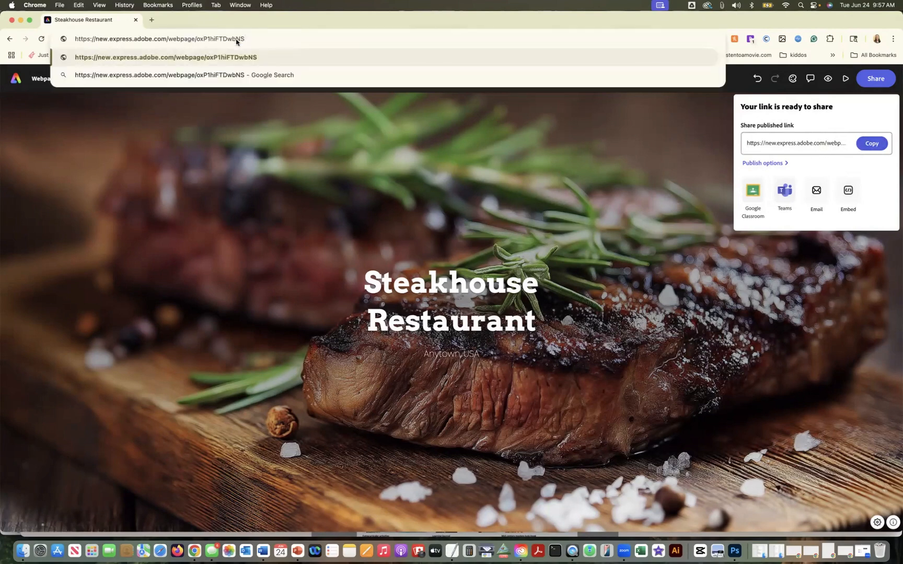
key(Return)
click(236, 40)
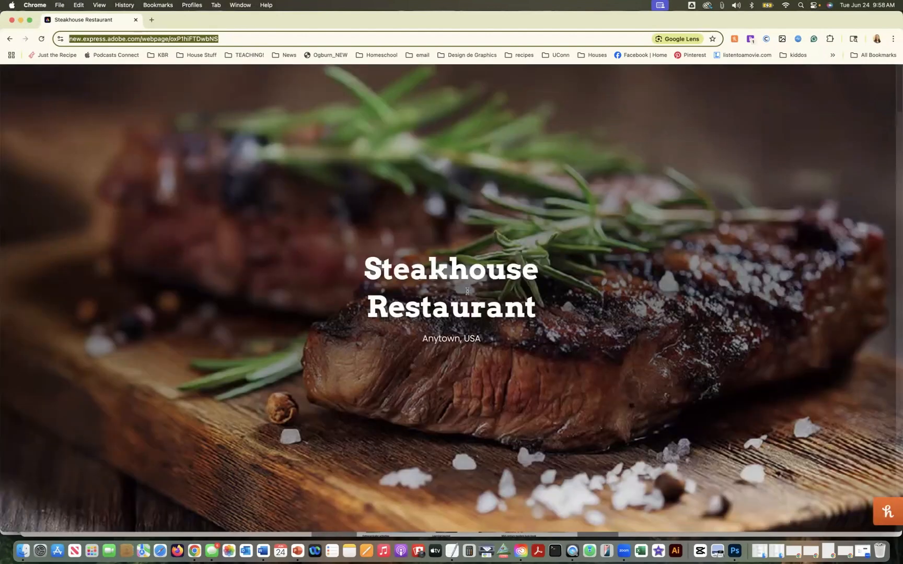
scroll(468, 266, down, 3)
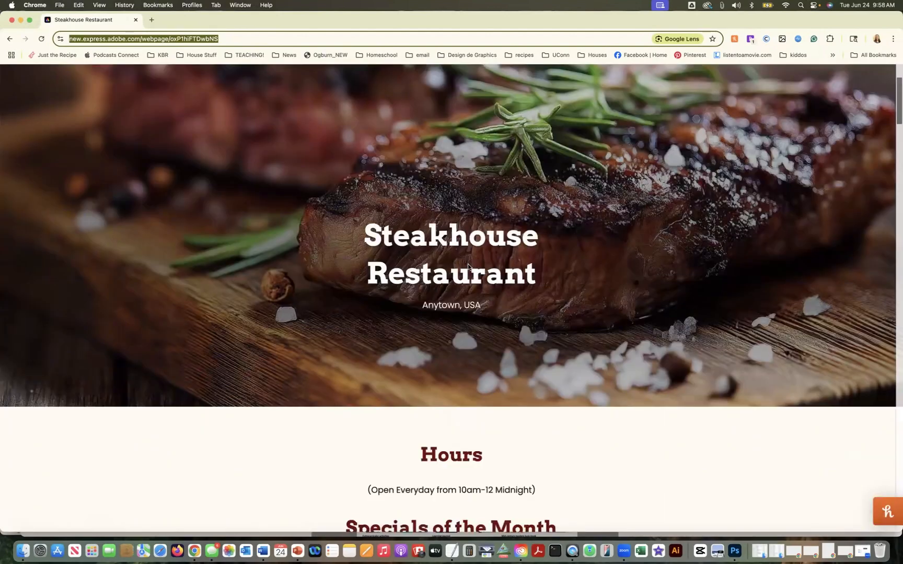
scroll(468, 268, down, 10)
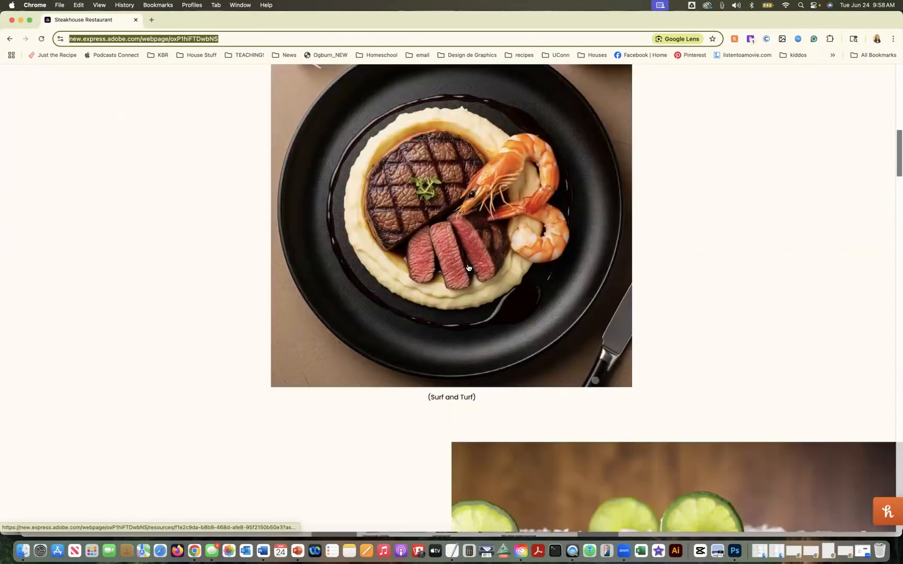
scroll(468, 268, down, 9)
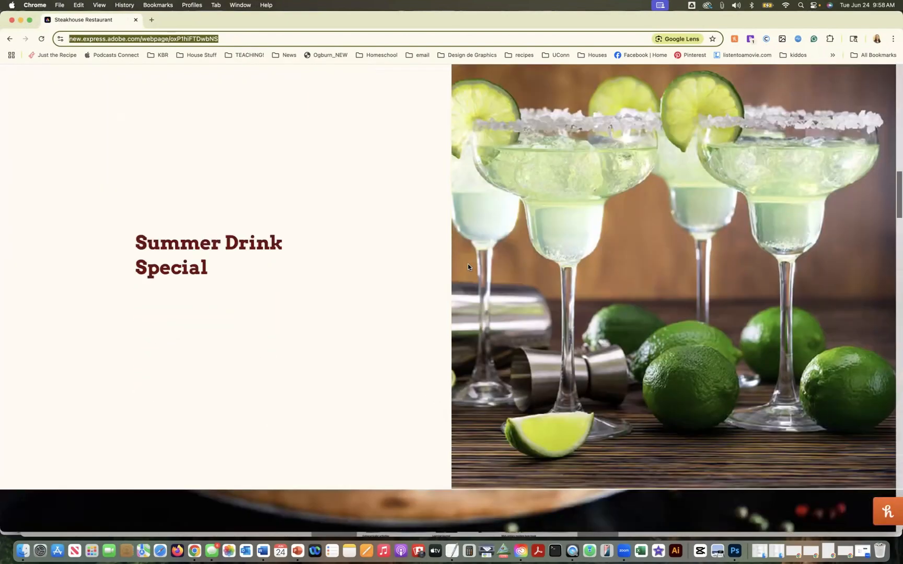
scroll(468, 266, down, 5)
scroll(468, 266, down, 8)
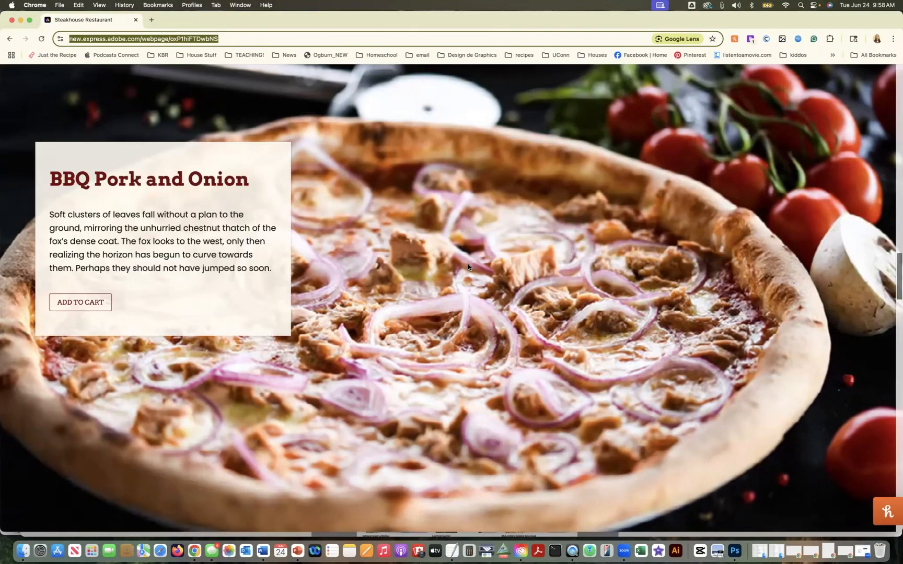
scroll(468, 266, down, 5)
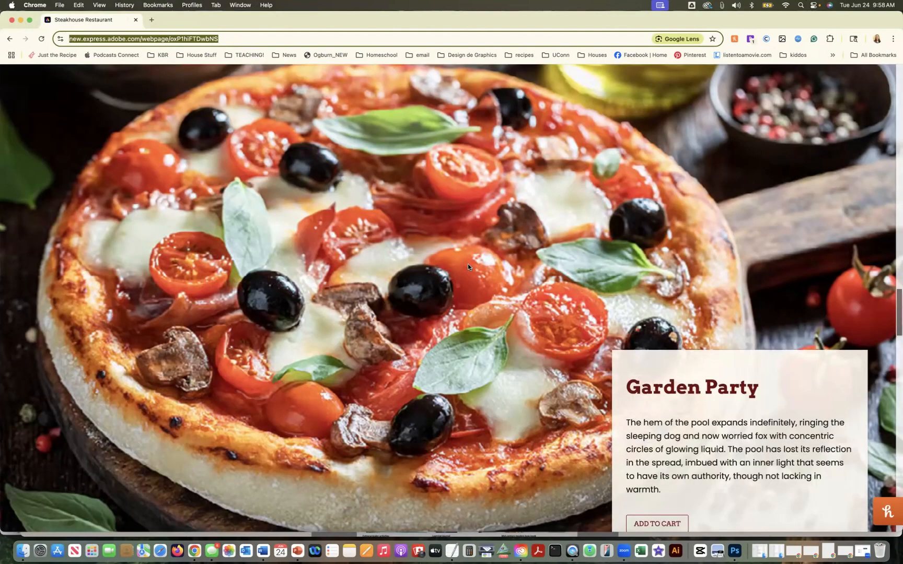